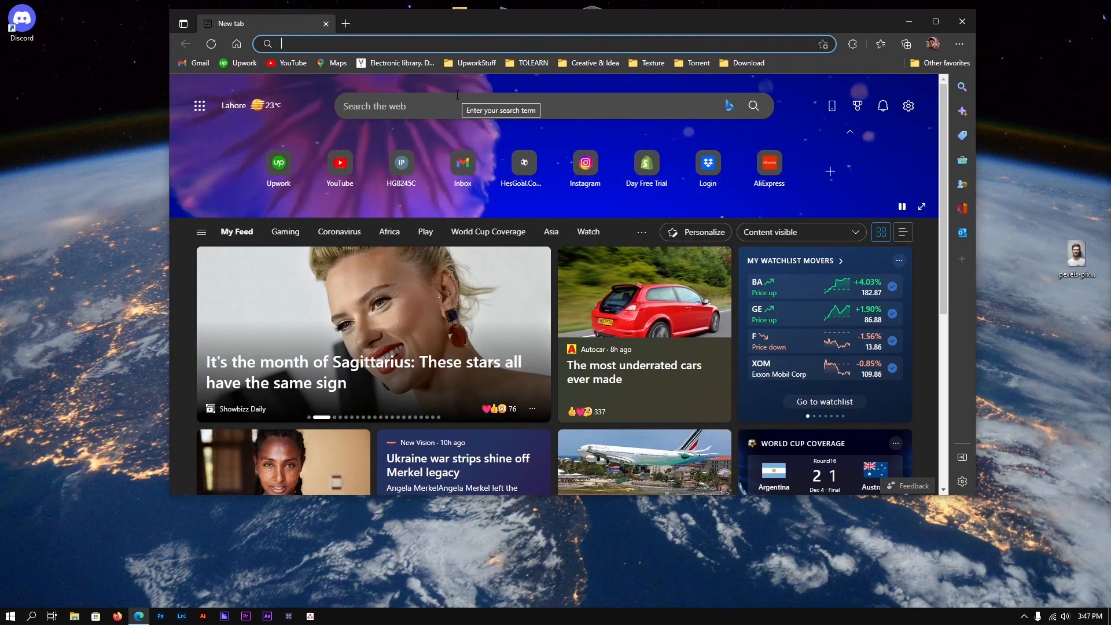
Search the web for 'google form' and open the 'Google Forms: Sign-in' result
{"action": "type", "text": "goog"}
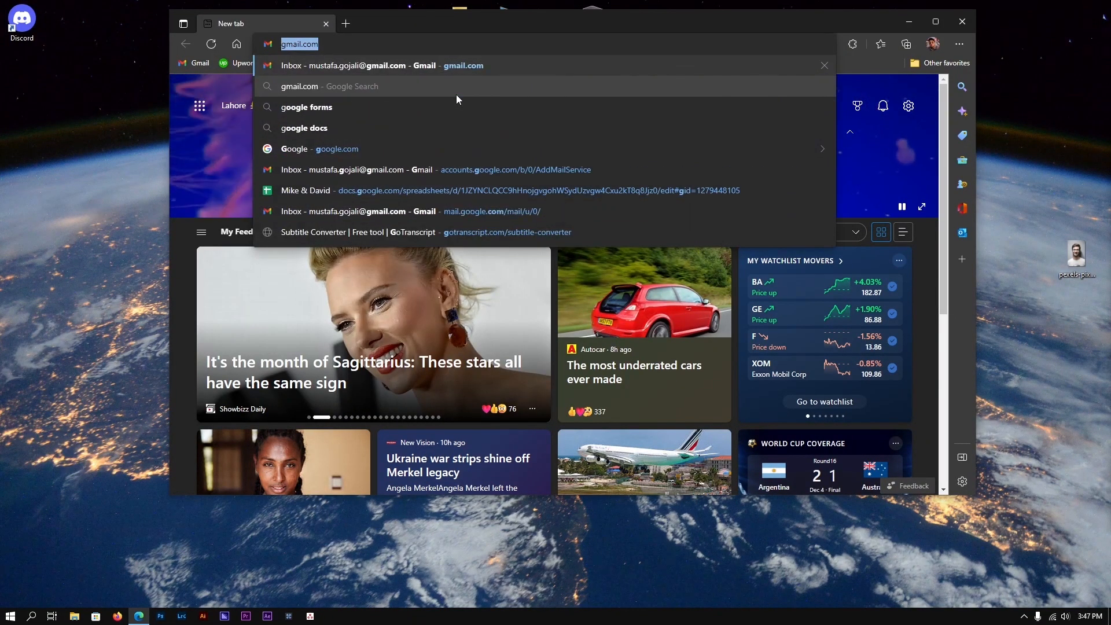
{"action": "type", "text": "le form"}
{"action": "key", "text": "Return"}
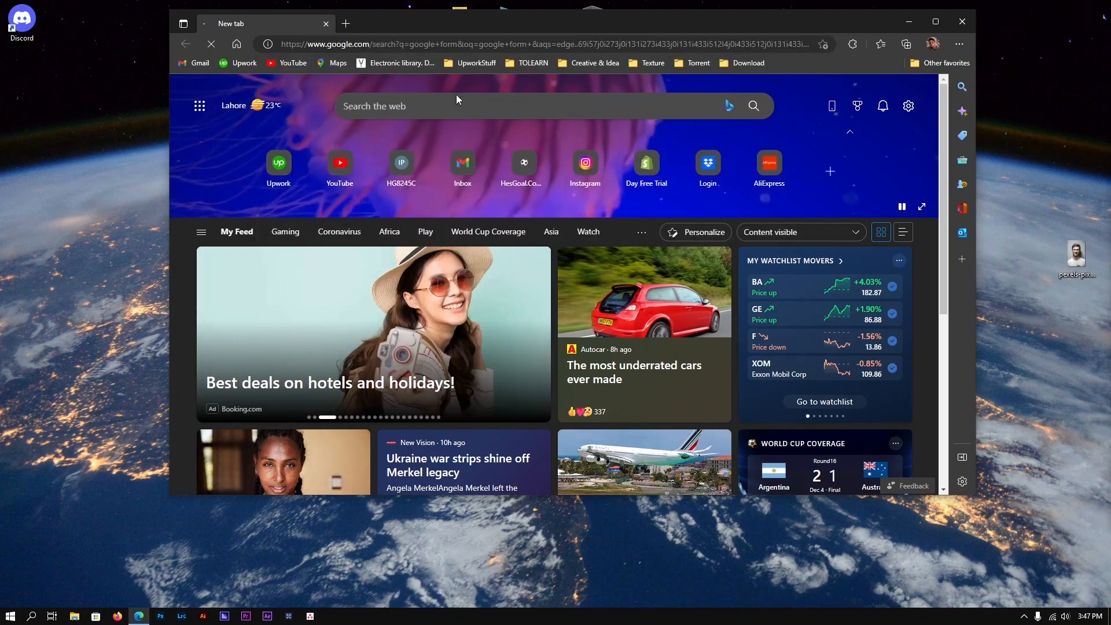
{"action": "key", "text": "super+Up"}
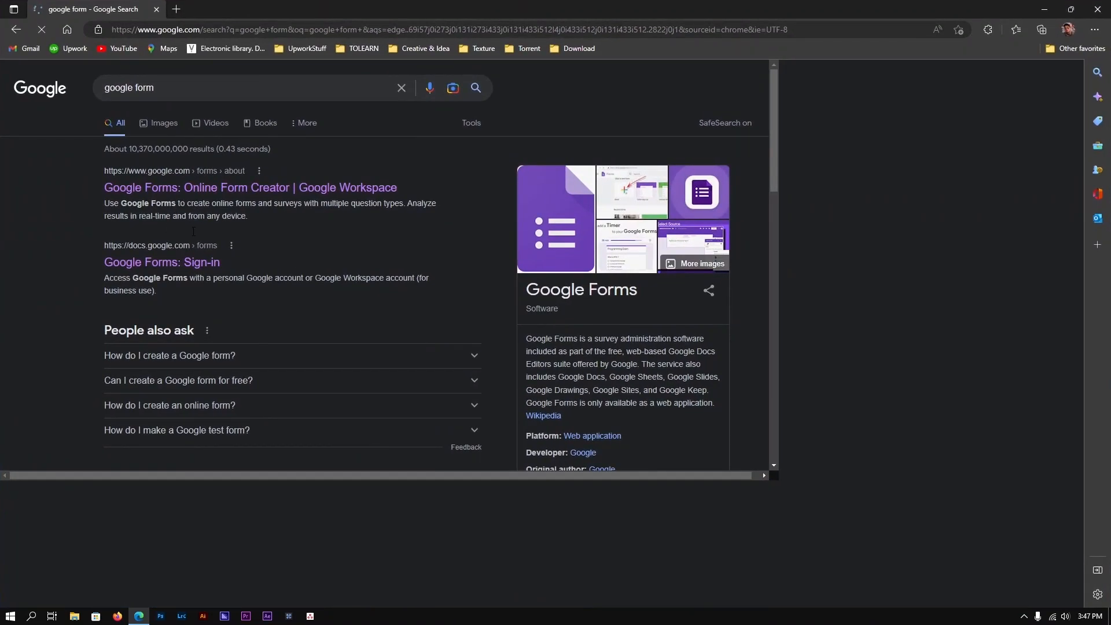
{"action": "left_click_drag", "start_coordinate": [324, 6], "coordinate": [440, 52]}
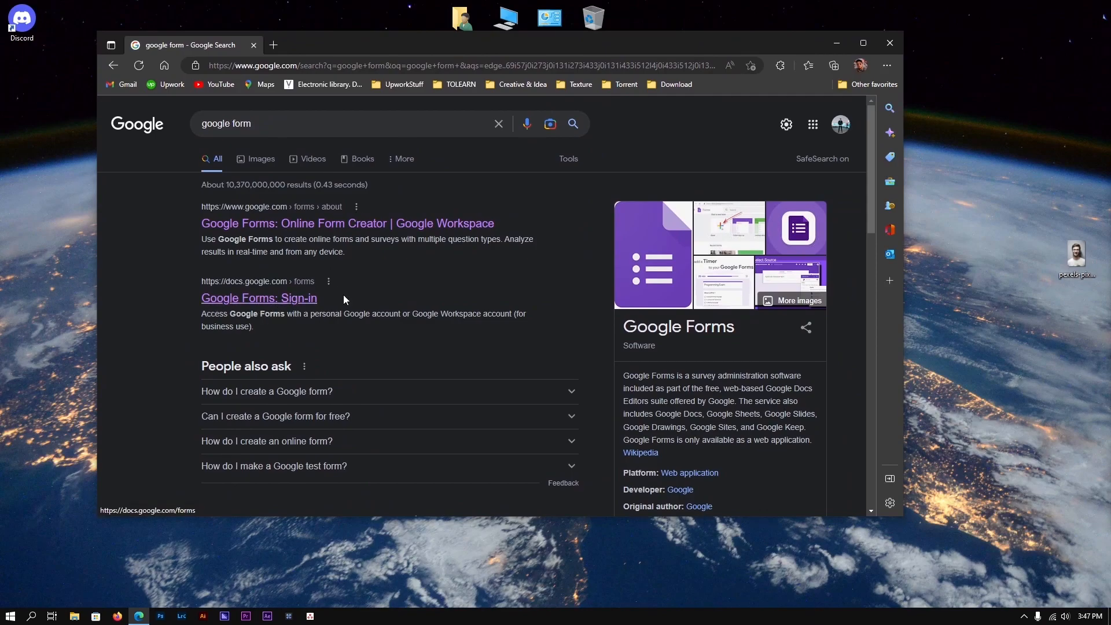
{"action": "left_click", "coordinate": [473, 56]}
{"action": "left_click_drag", "start_coordinate": [473, 54], "coordinate": [476, 51]}
{"action": "left_click_drag", "start_coordinate": [484, 40], "coordinate": [505, 0]}
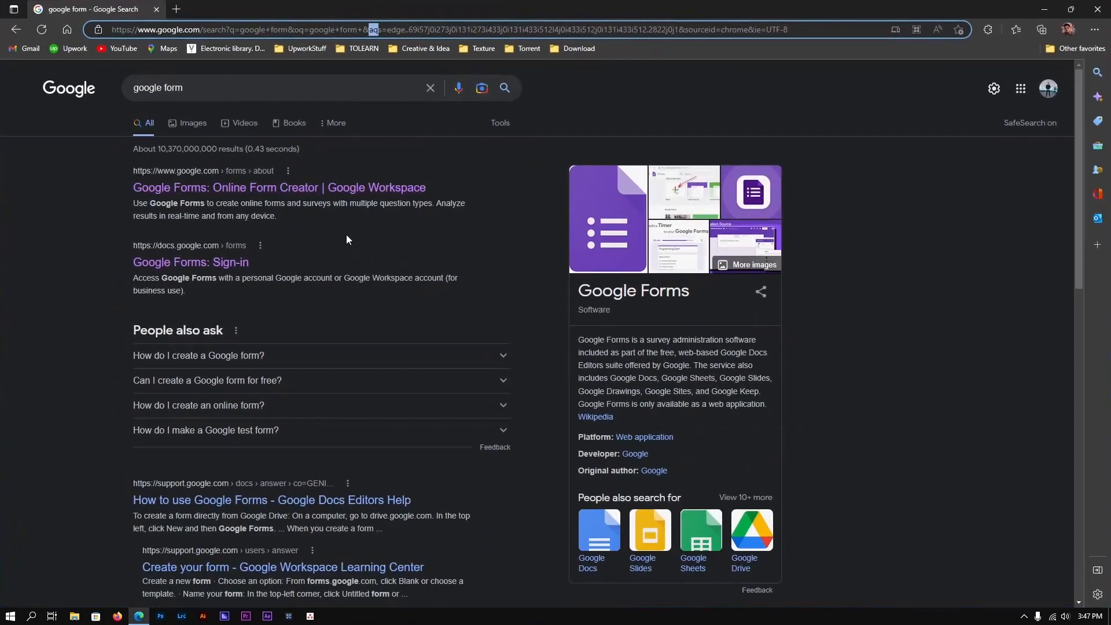
{"action": "left_click", "coordinate": [232, 269]}
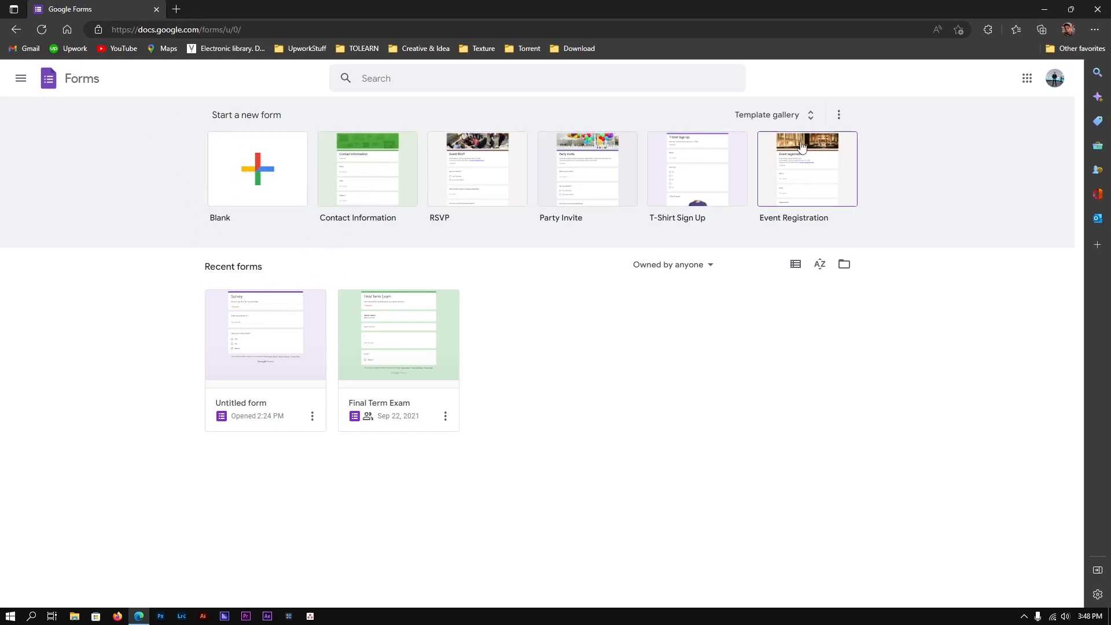
Browse the Template gallery, then start a new Blank form
{"action": "left_click", "coordinate": [808, 117]}
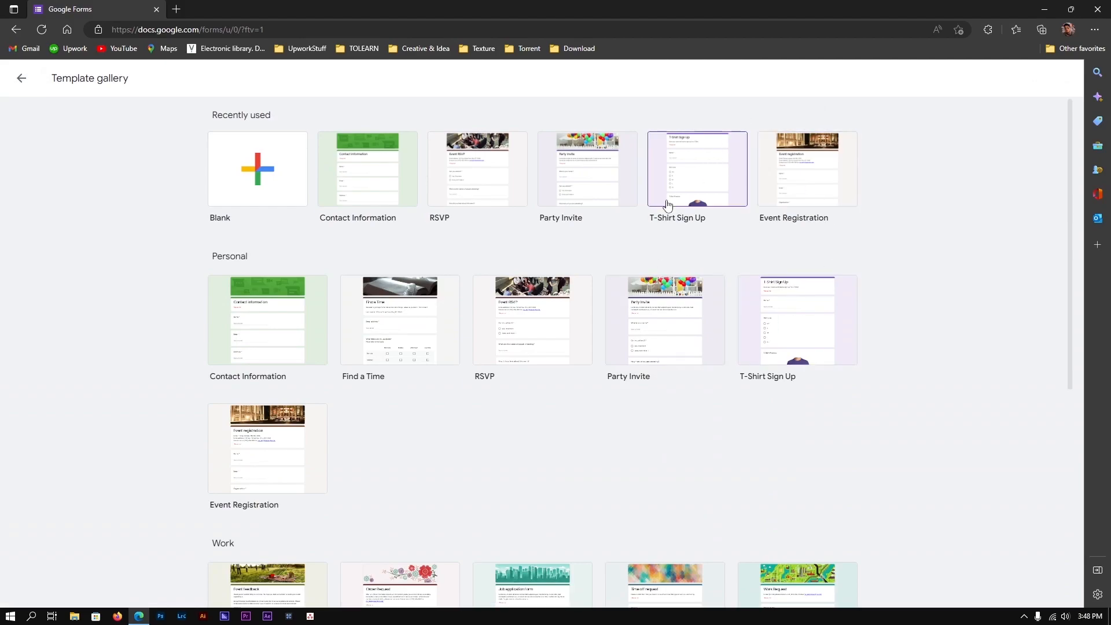
{"action": "scroll", "coordinate": [385, 293], "scroll_direction": "down", "scroll_amount": 3}
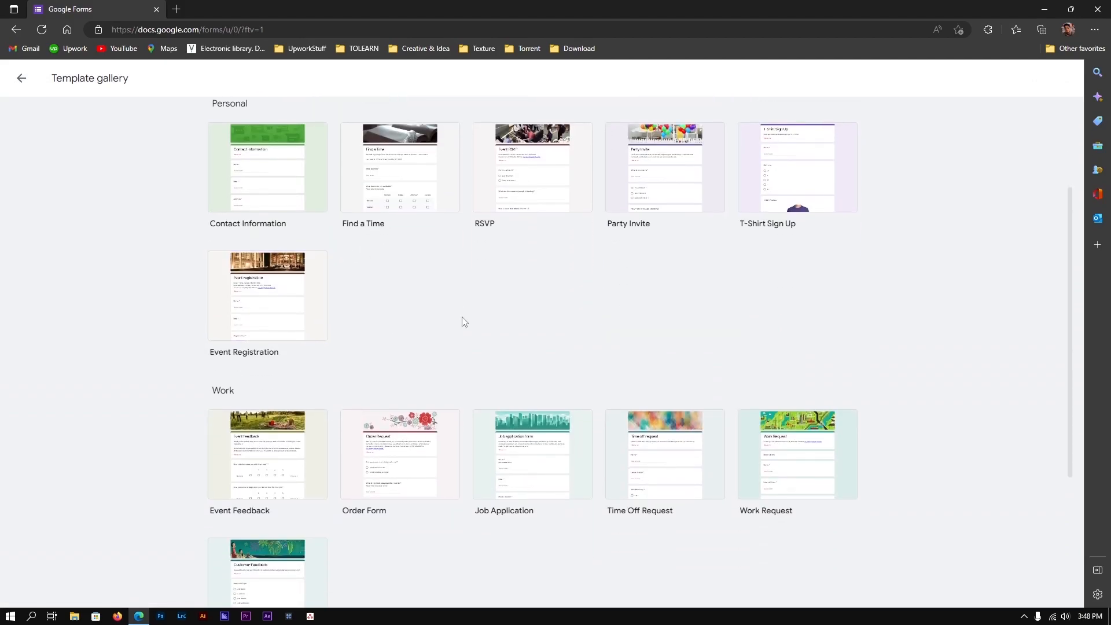
{"action": "scroll", "coordinate": [461, 320], "scroll_direction": "down", "scroll_amount": 1}
{"action": "scroll", "coordinate": [417, 343], "scroll_direction": "down", "scroll_amount": 1}
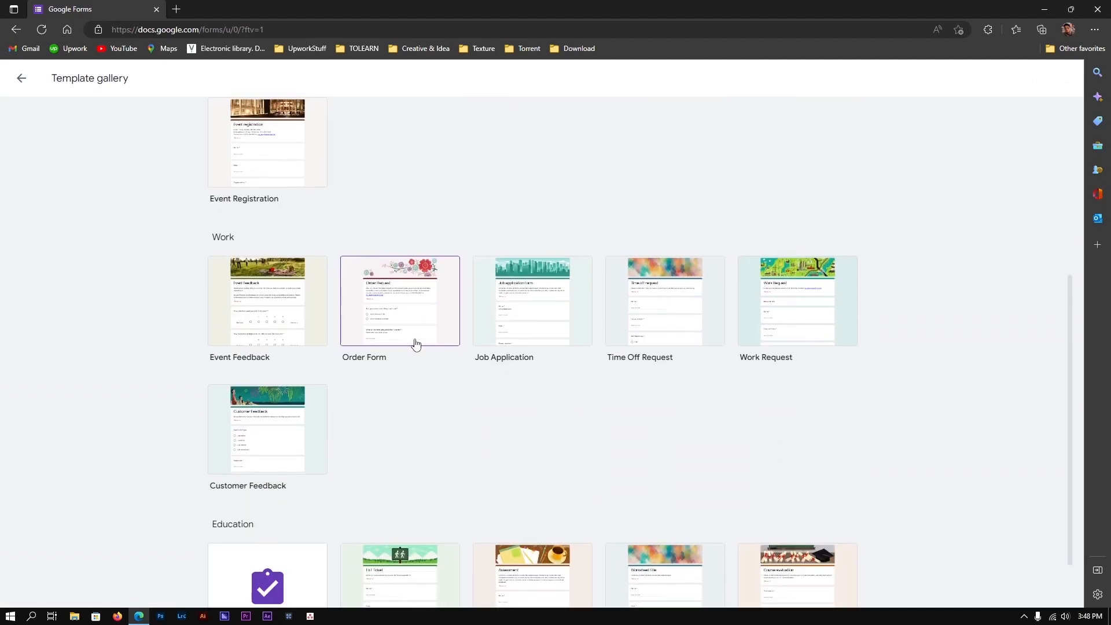
{"action": "scroll", "coordinate": [455, 385], "scroll_direction": "down", "scroll_amount": 1}
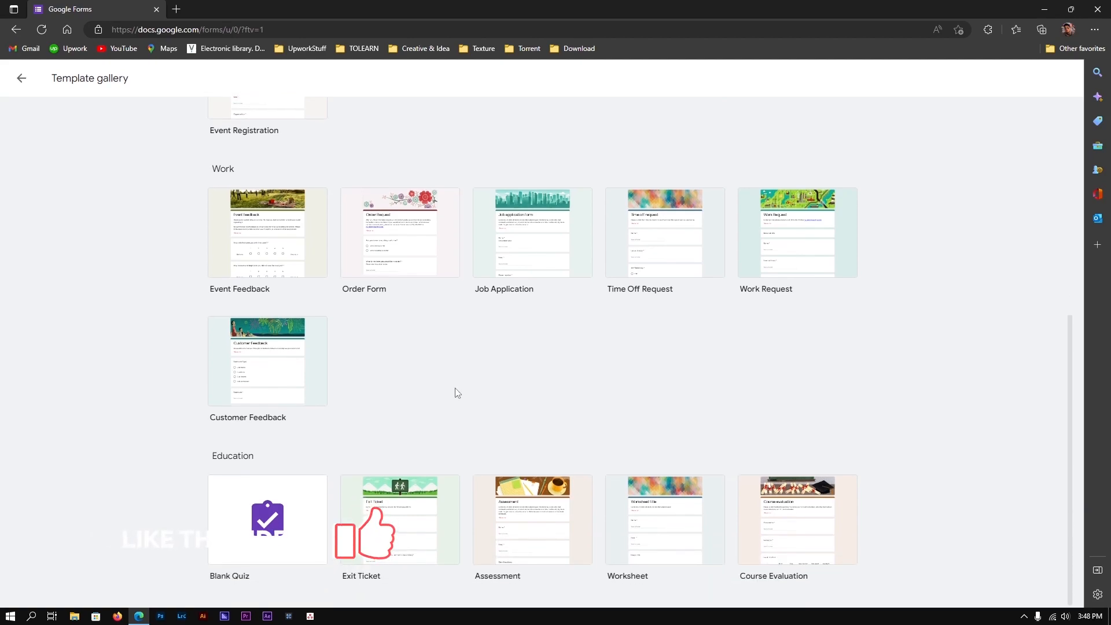
{"action": "scroll", "coordinate": [457, 393], "scroll_direction": "up", "scroll_amount": 5}
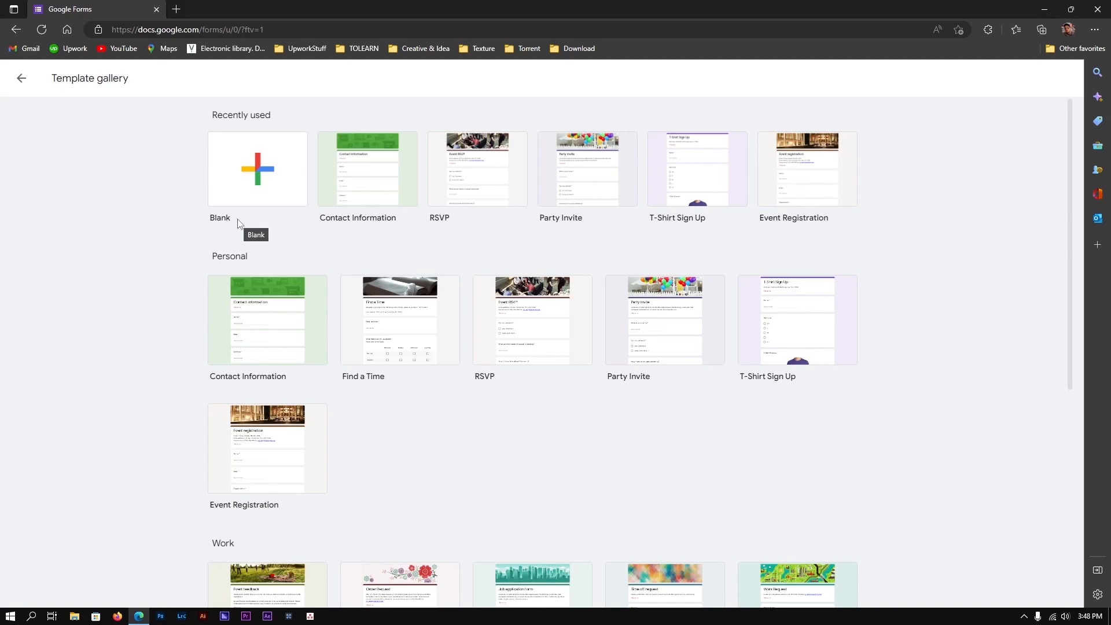
{"action": "left_click", "coordinate": [233, 193]}
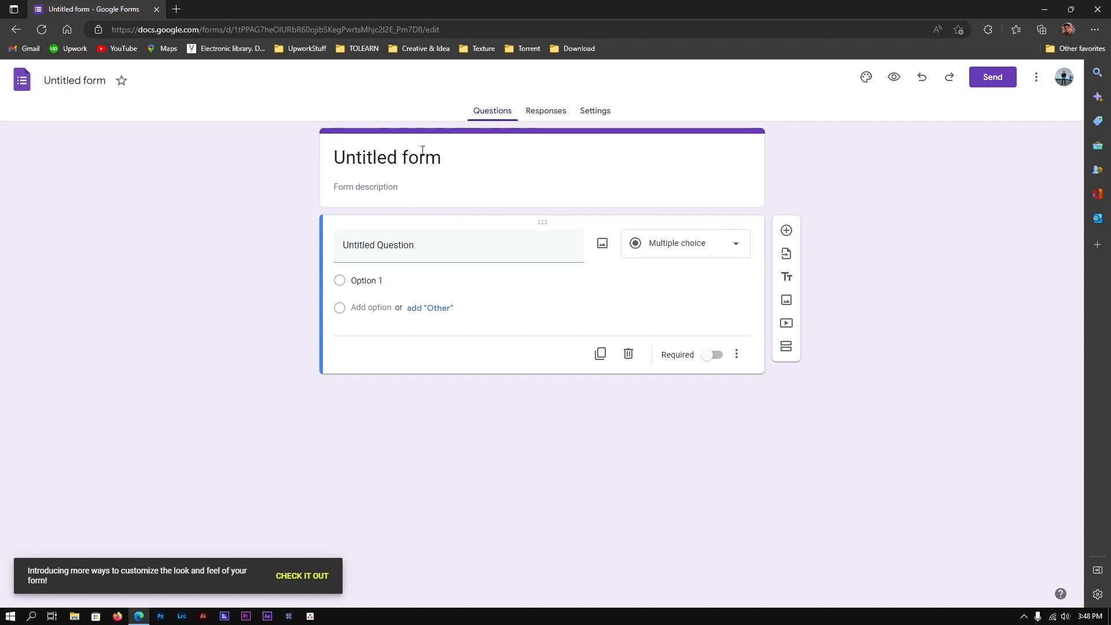
Rename the form title to 'My YouTube Channel Survey'
{"action": "left_click", "coordinate": [439, 161]}
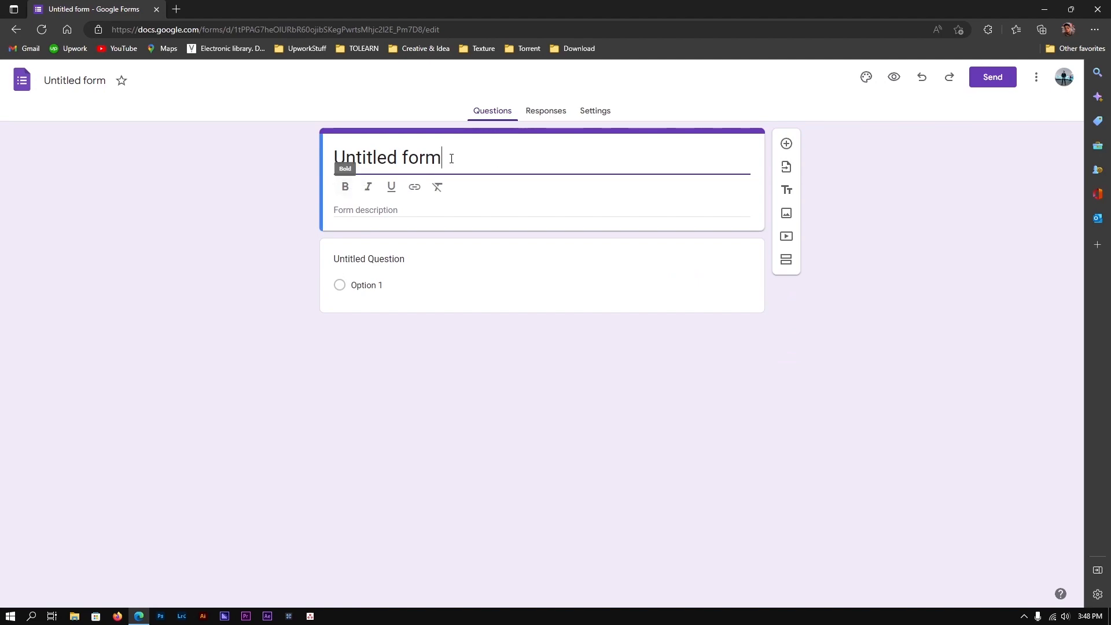
{"action": "triple_click", "coordinate": [451, 158]}
{"action": "key", "text": "BackSpace"}
{"action": "key", "text": "ctrl+z"}
{"action": "type", "text": "a"}
{"action": "key", "text": "ctrl+a"}
{"action": "type", "text": "My YouTube Chga"}
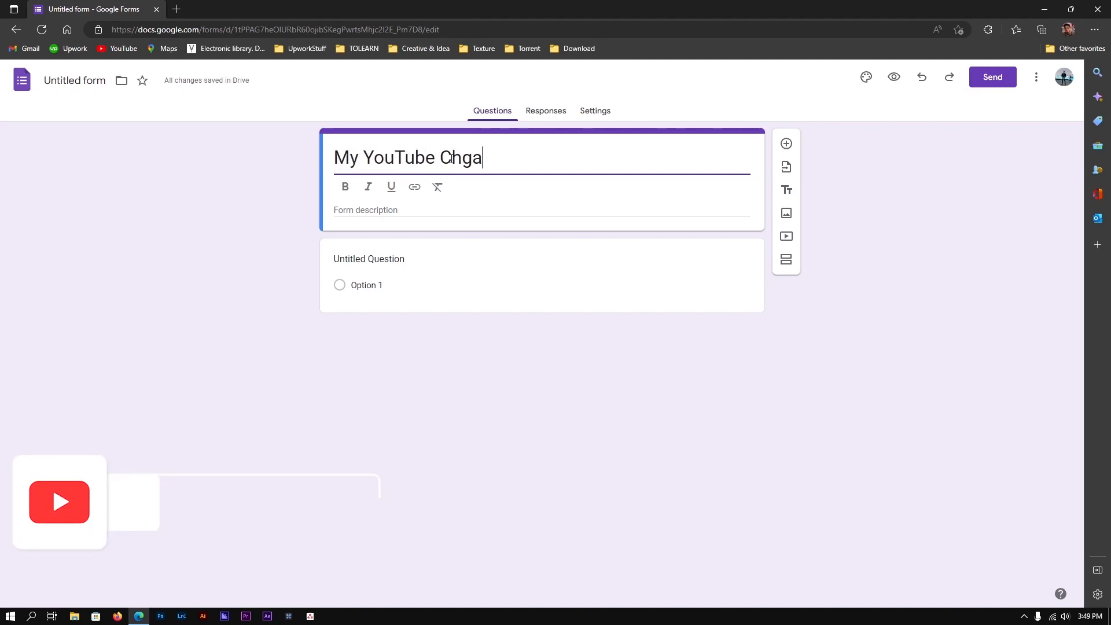
{"action": "key", "text": "BackSpace"}
{"action": "key", "text": "BackSpace"}
{"action": "type", "text": "an"}
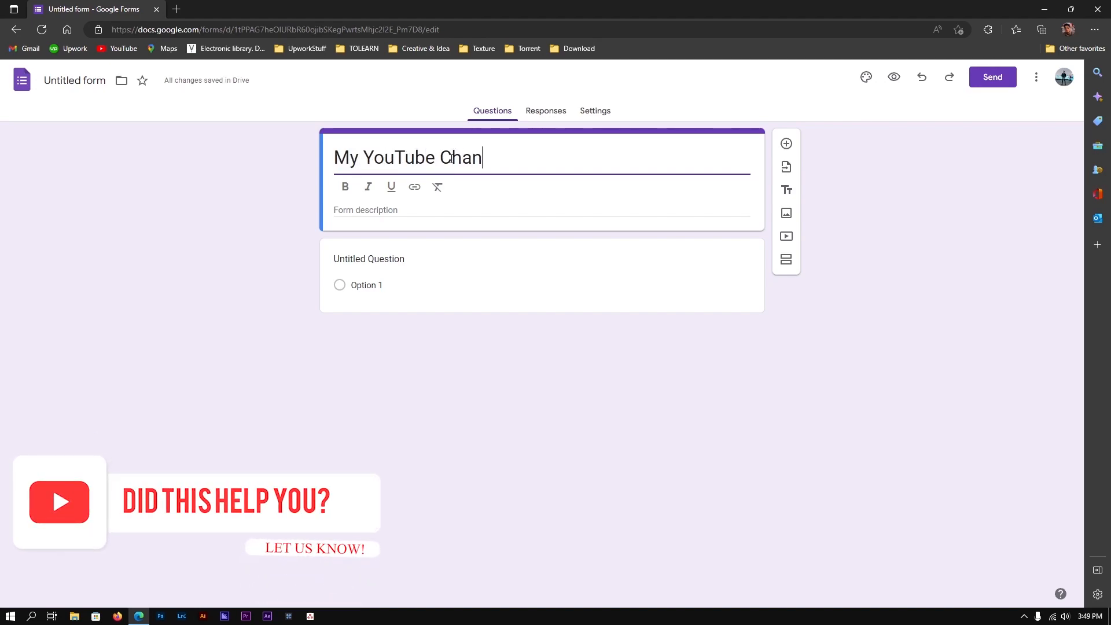
{"action": "type", "text": "nel Survey"}
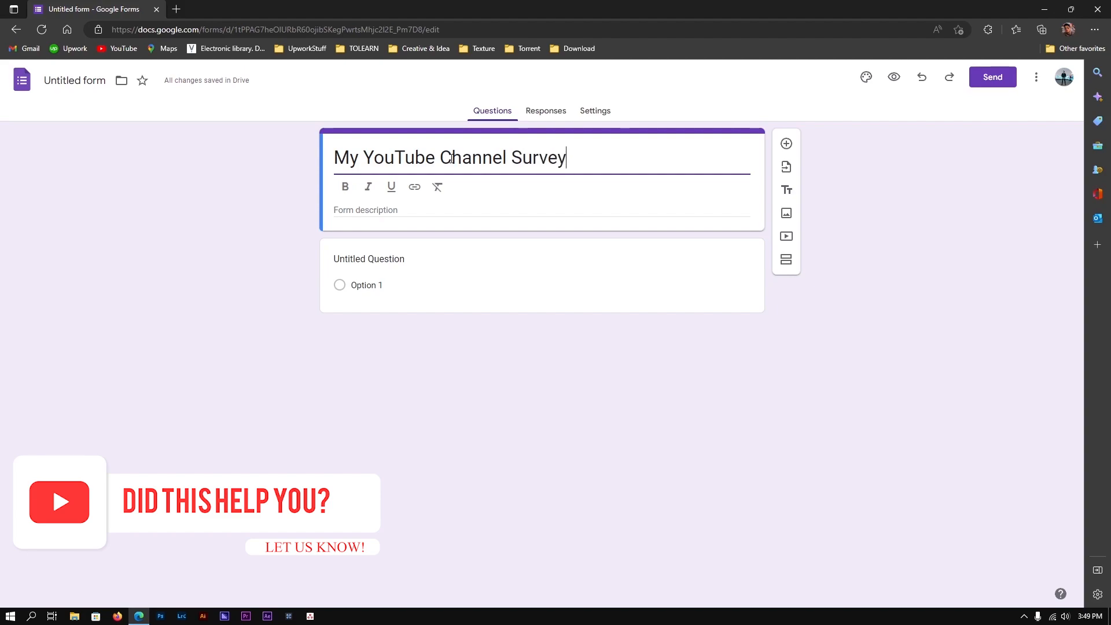
Add the description 'A quick Survey for my viewer' and make it italic
{"action": "left_click", "coordinate": [509, 219]}
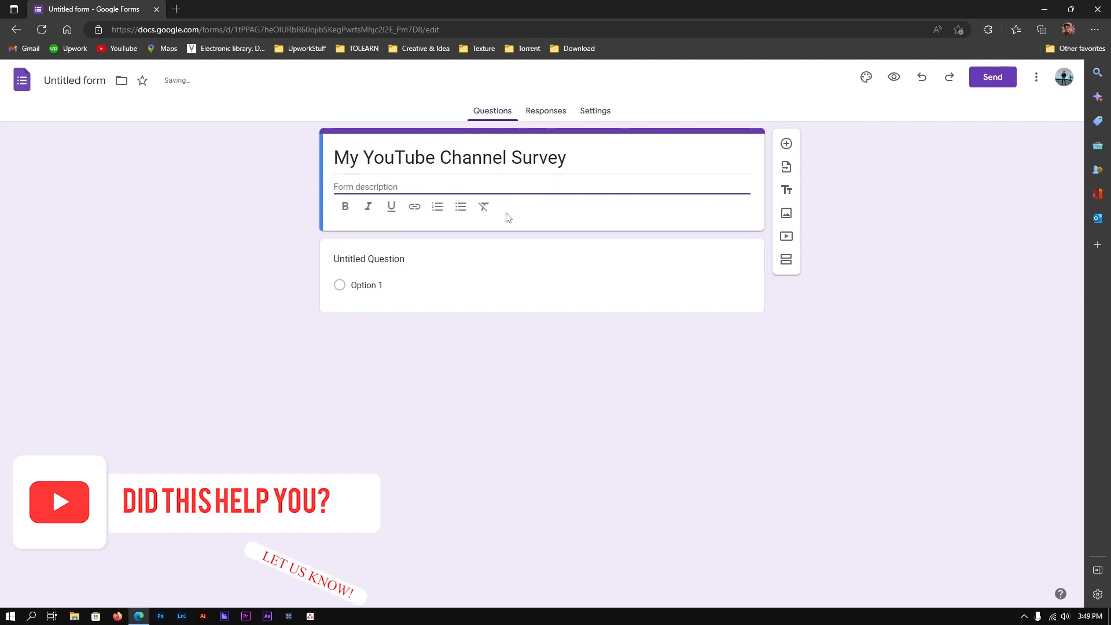
{"action": "type", "text": "A quick "}
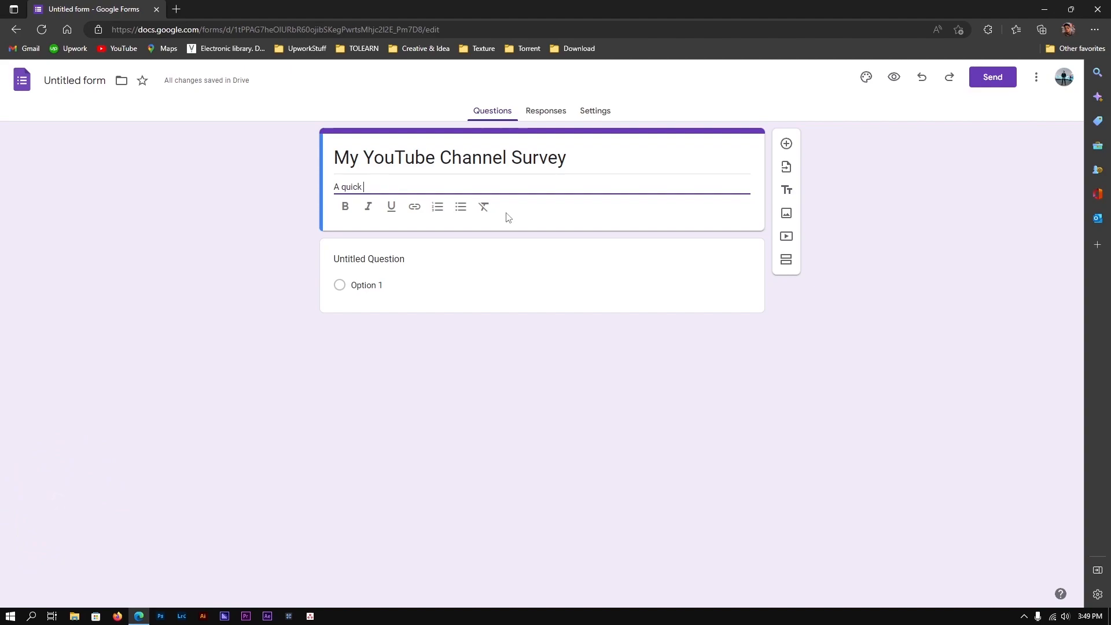
{"action": "type", "text": "Survey for my viewe"}
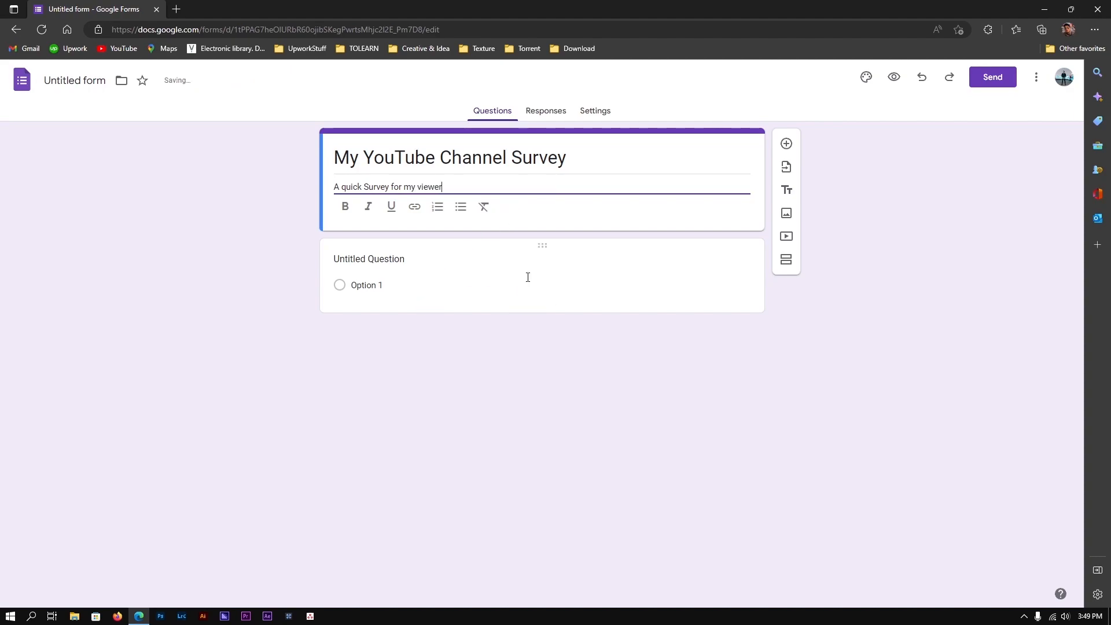
{"action": "type", "text": "r"}
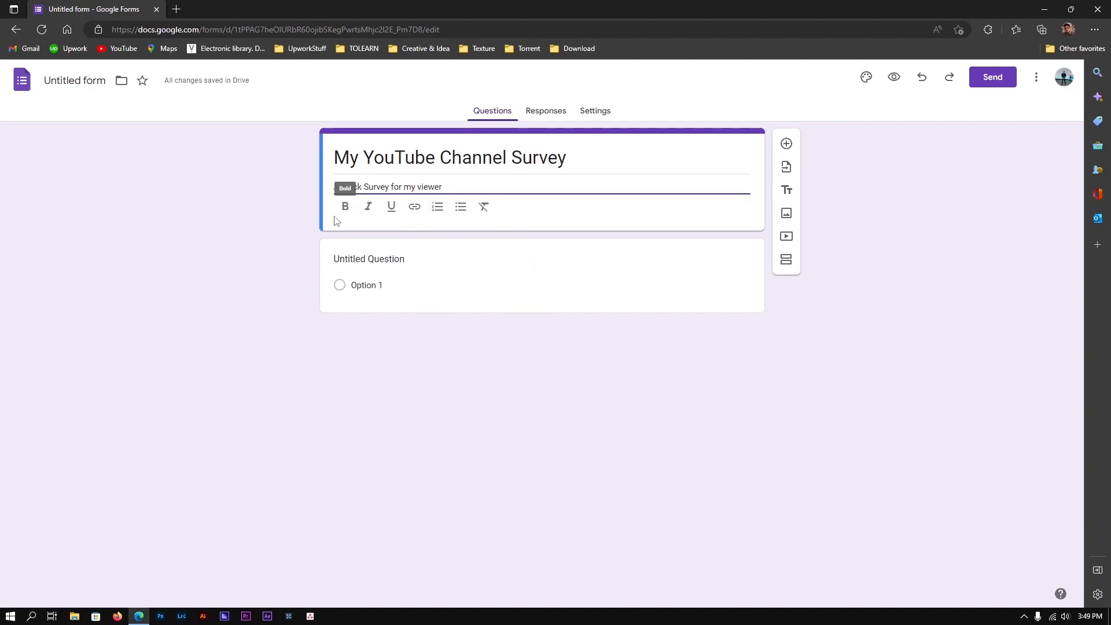
{"action": "left_click_drag", "start_coordinate": [444, 187], "coordinate": [319, 187]}
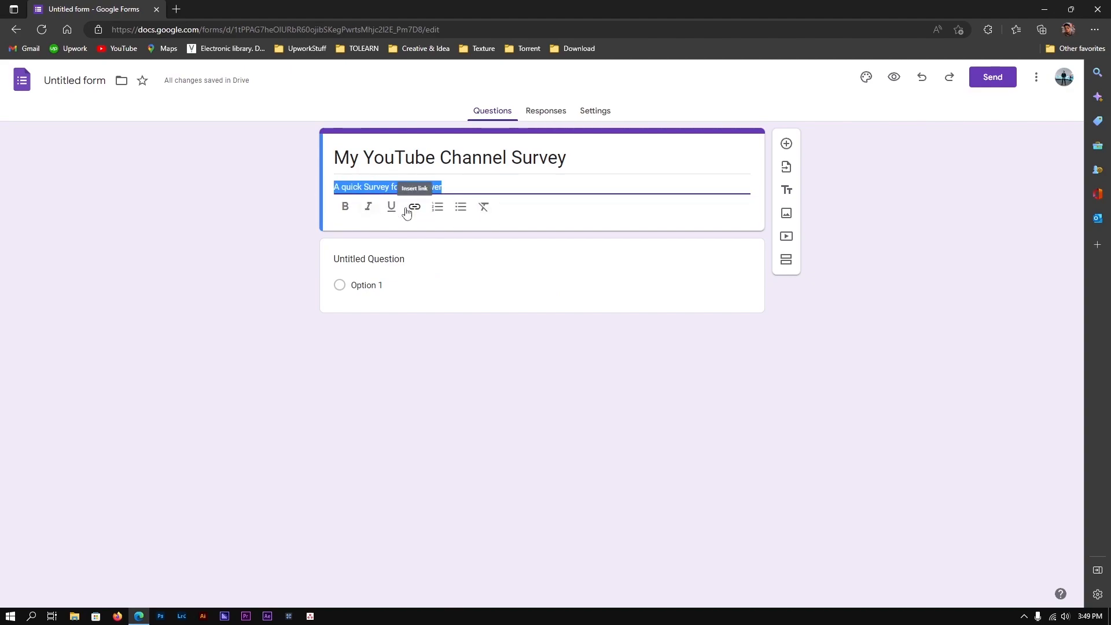
{"action": "left_click", "coordinate": [374, 219]}
{"action": "left_click", "coordinate": [275, 202]}
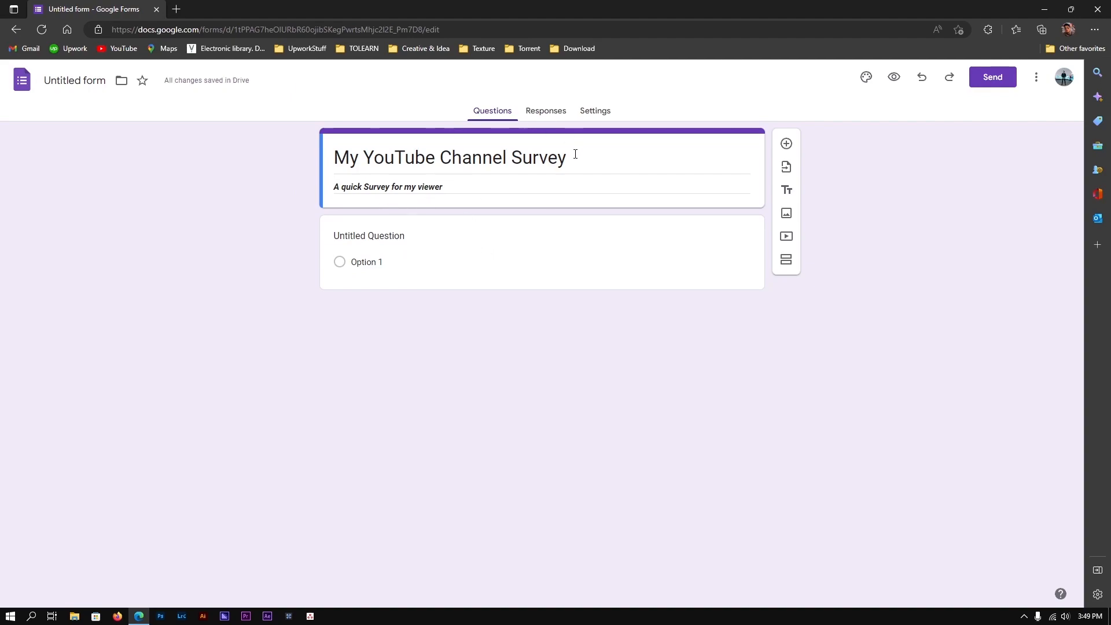
{"action": "left_click", "coordinate": [376, 232]}
Replace the first question's text with 'Enter your email address.'
{"action": "left_click", "coordinate": [442, 241]}
{"action": "key", "text": "ctrl+a"}
{"action": "key", "text": "BackSpace"}
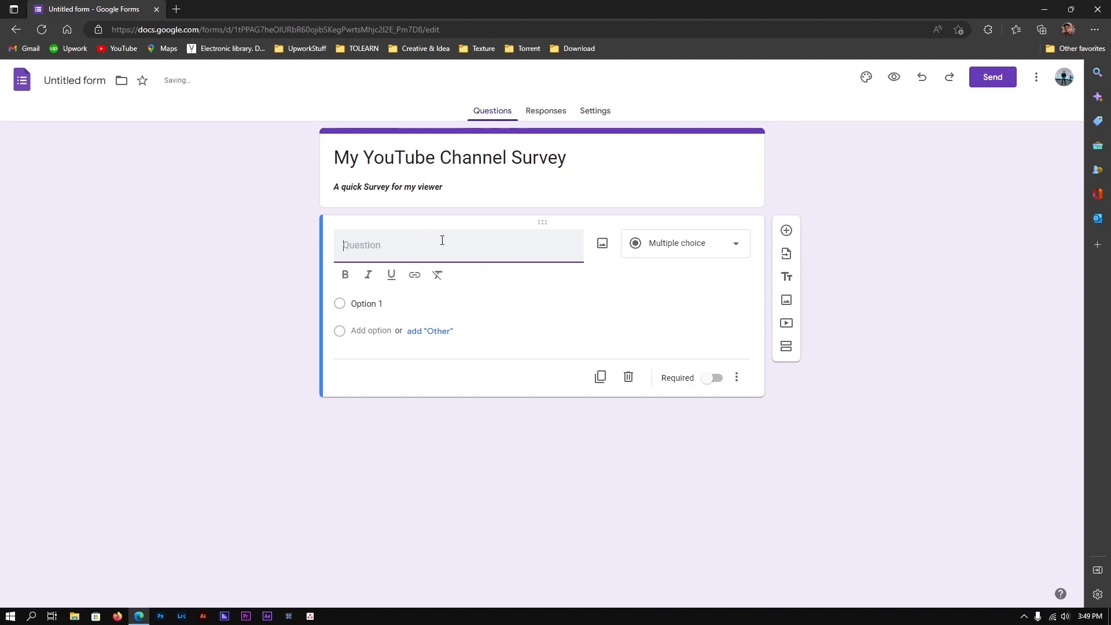
{"action": "type", "text": "What"}
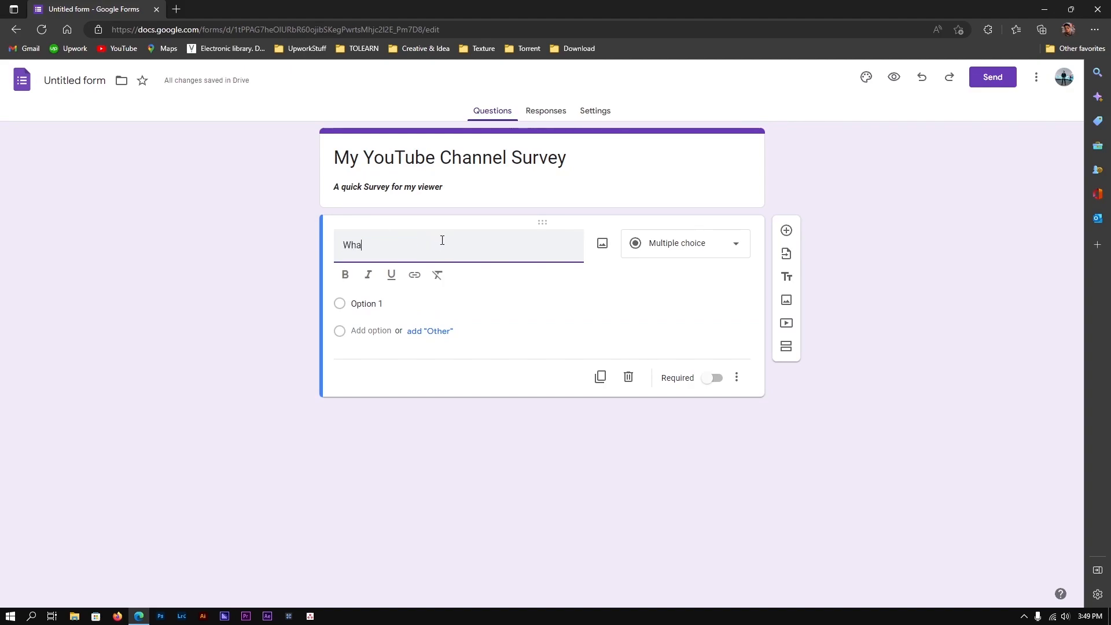
{"action": "key", "text": "BackSpace"}
{"action": "key", "text": "BackSpace"}
{"action": "key", "text": "ctrl+a"}
{"action": "type", "text": "Whay"}
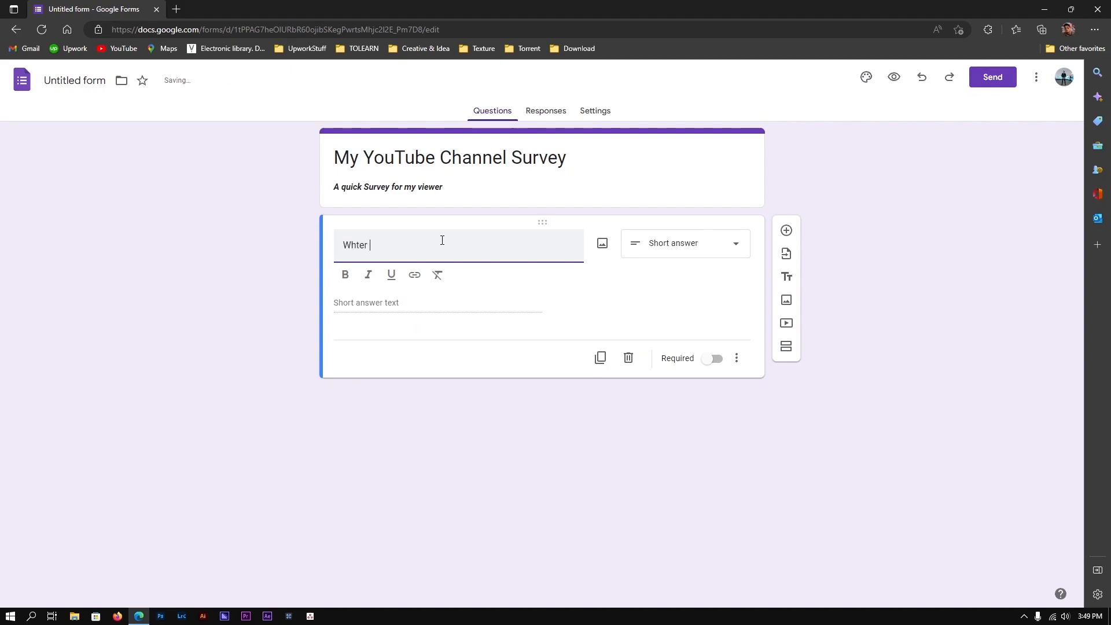
{"action": "key", "text": "ctrl+a"}
{"action": "type", "text": "Enter You Emial"}
{"action": "key", "text": "ctrl+a"}
{"action": "type", "text": "Enter your"}
Keep the email question as Short answer and switch Required on
{"action": "left_click", "coordinate": [393, 304]}
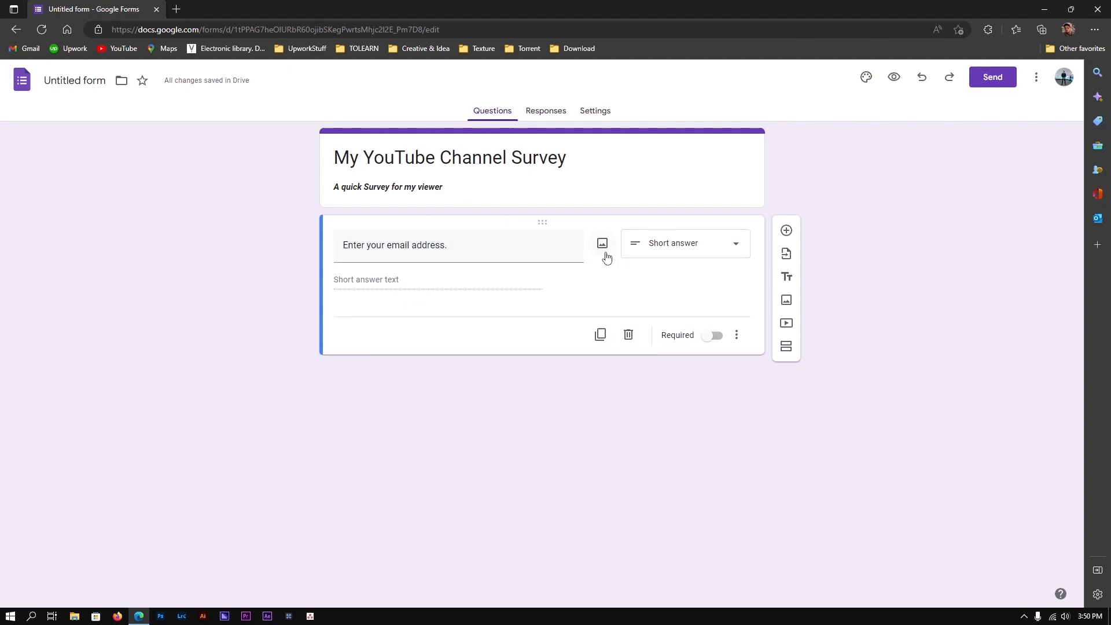
{"action": "left_click", "coordinate": [661, 243]}
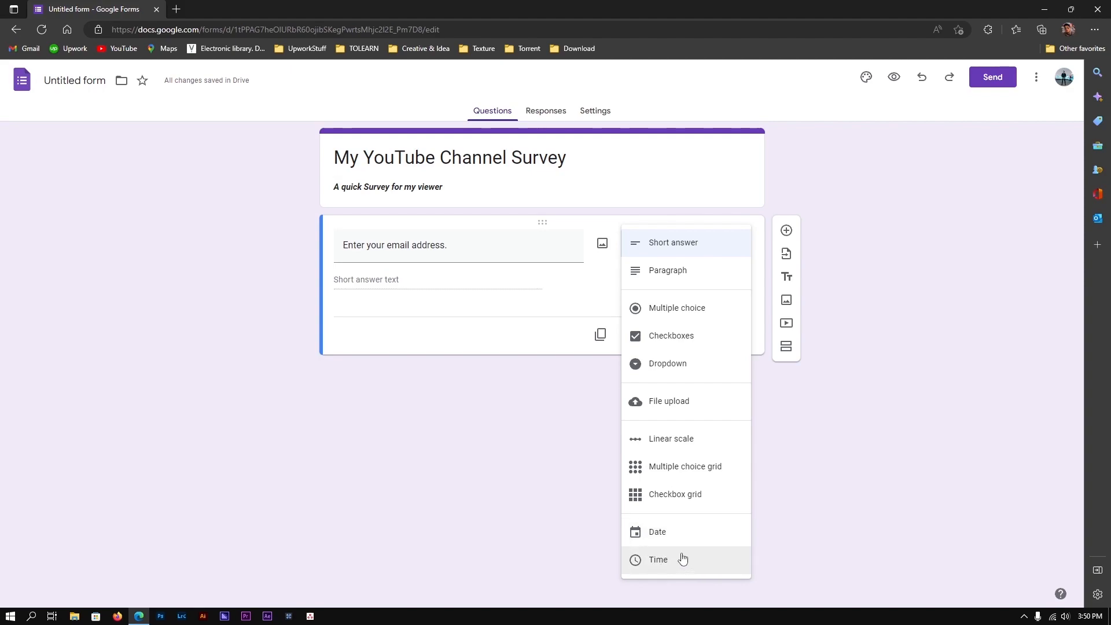
{"action": "left_click", "coordinate": [572, 381]}
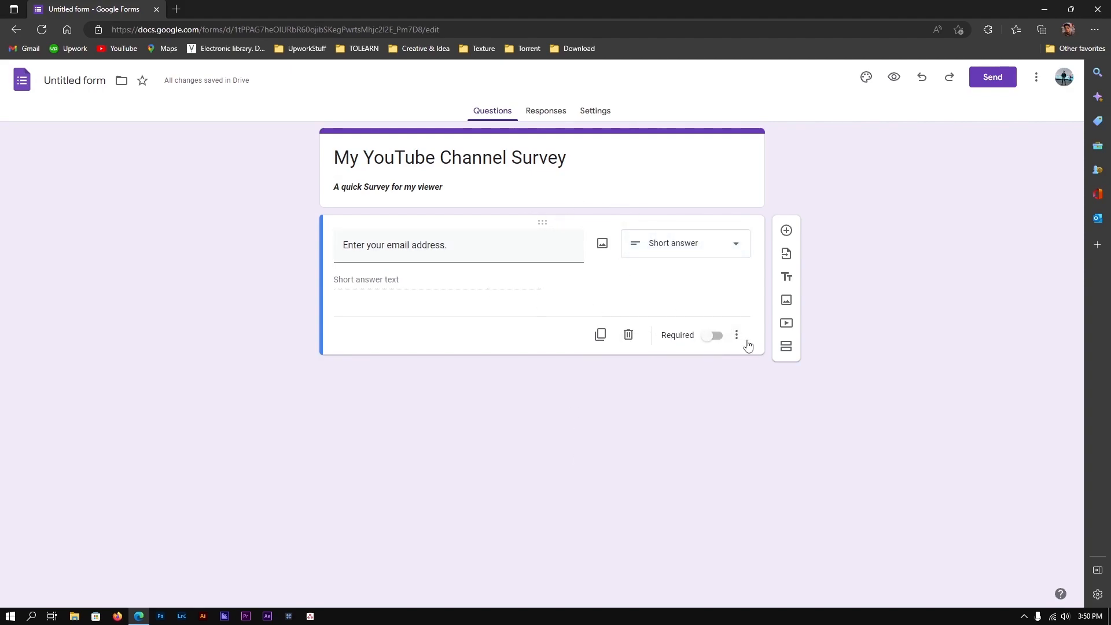
{"action": "left_click", "coordinate": [702, 342]}
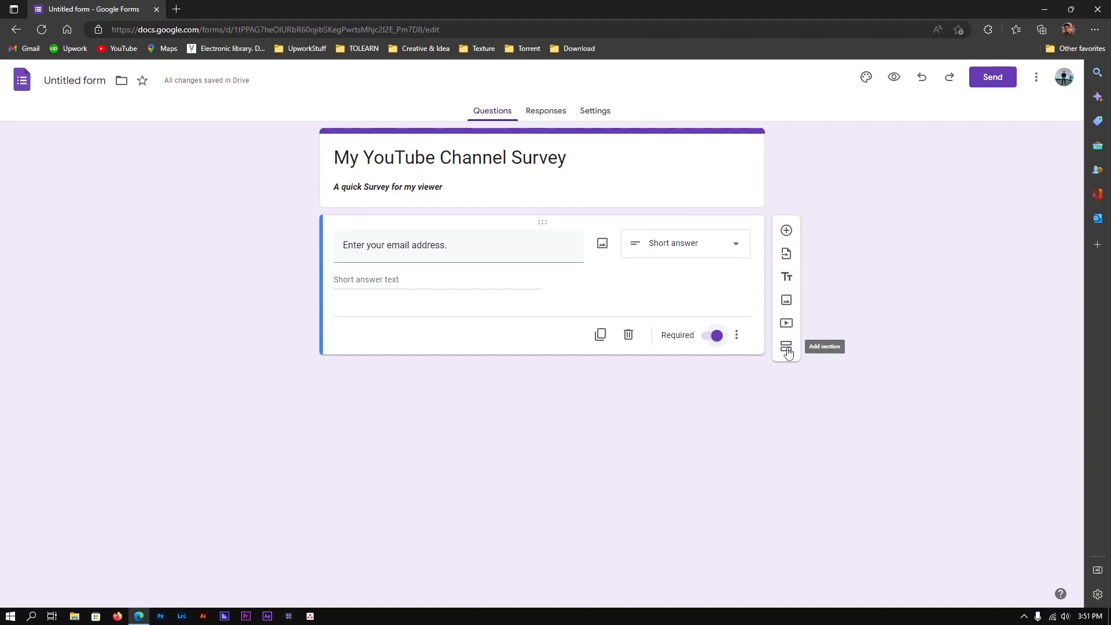
Add a new question titled 'Are you Subscribed?'
{"action": "left_click", "coordinate": [786, 230]}
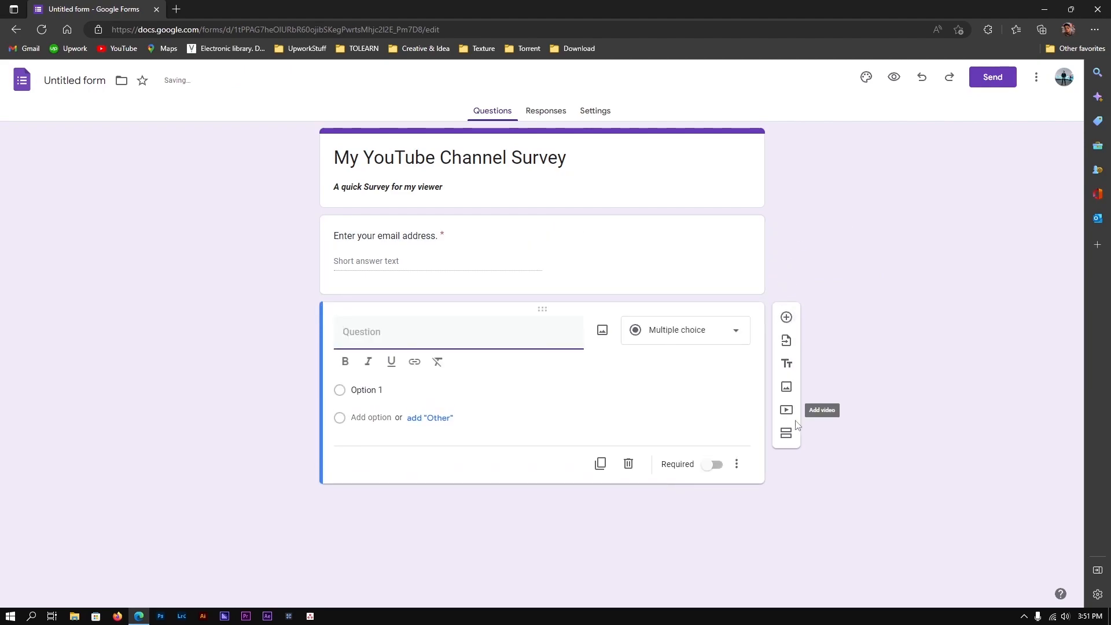
{"action": "left_click", "coordinate": [785, 432]}
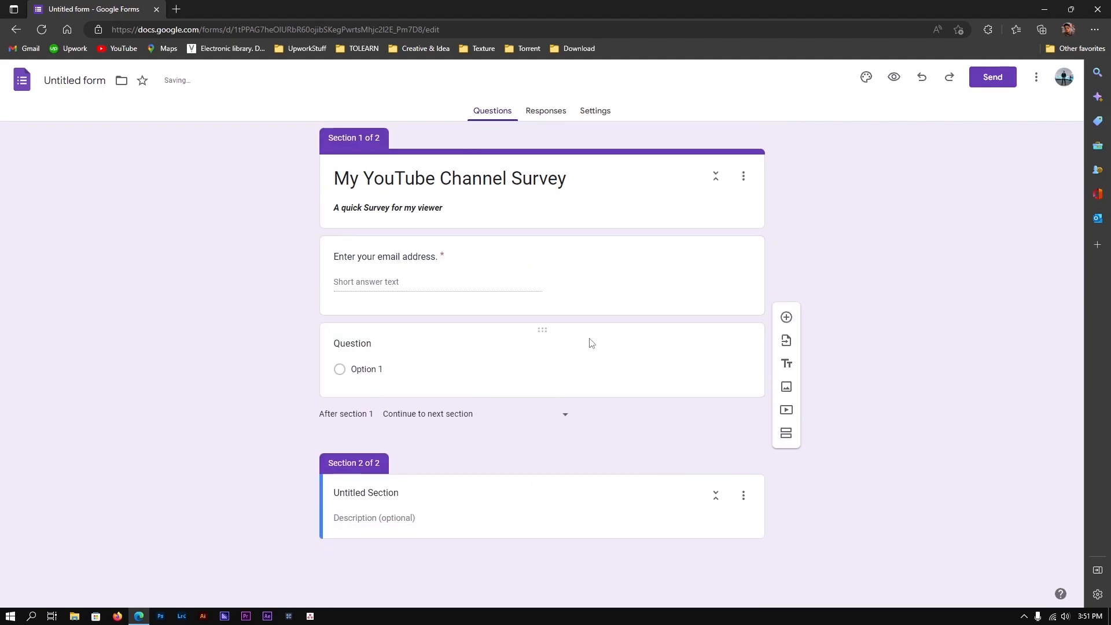
{"action": "key", "text": "ctrl+z"}
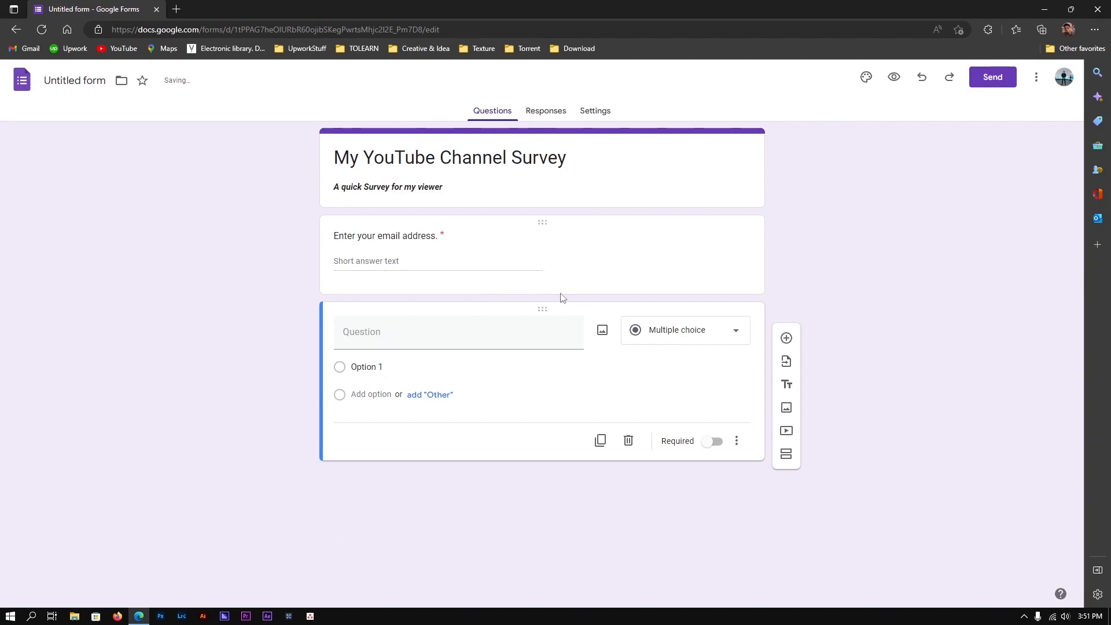
{"action": "left_click", "coordinate": [469, 339]}
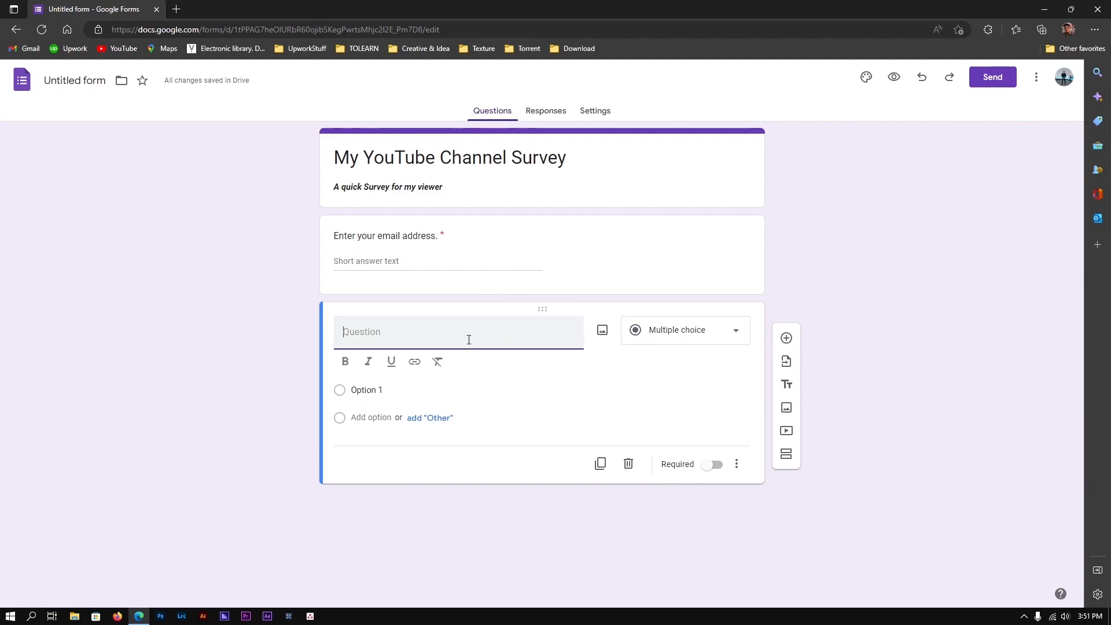
{"action": "type", "text": "Are you Subscribed>"}
{"action": "key", "text": "BackSpace"}
{"action": "type", "text": "?"}
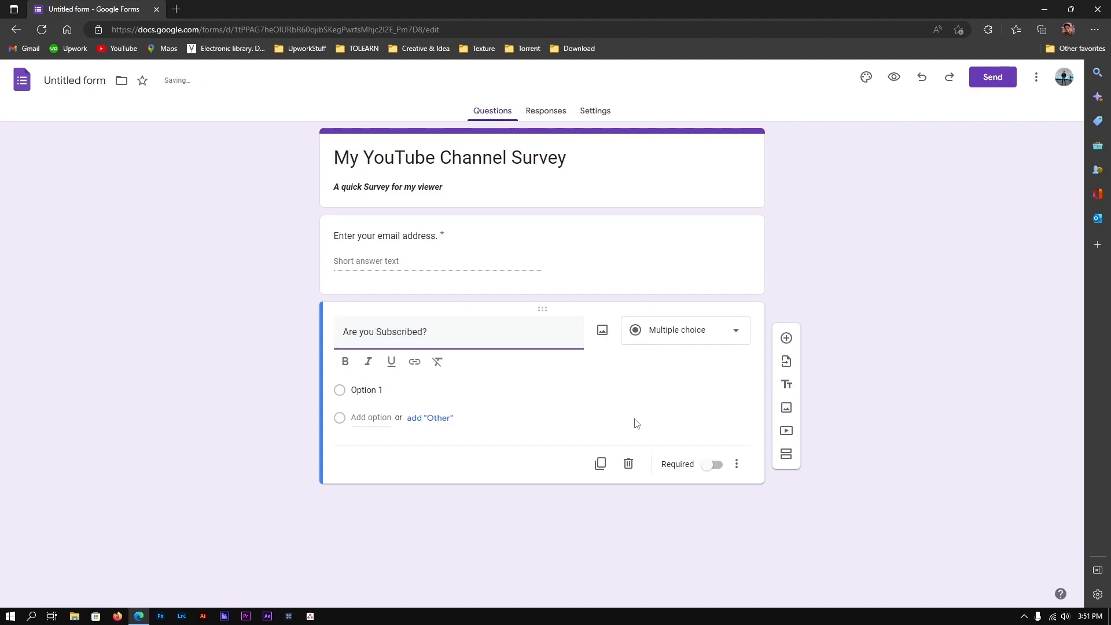
Give it multiple-choice answers Yes, No and Maybe, then add a new section after it
{"action": "left_click", "coordinate": [673, 329]}
{"action": "left_click", "coordinate": [672, 329]}
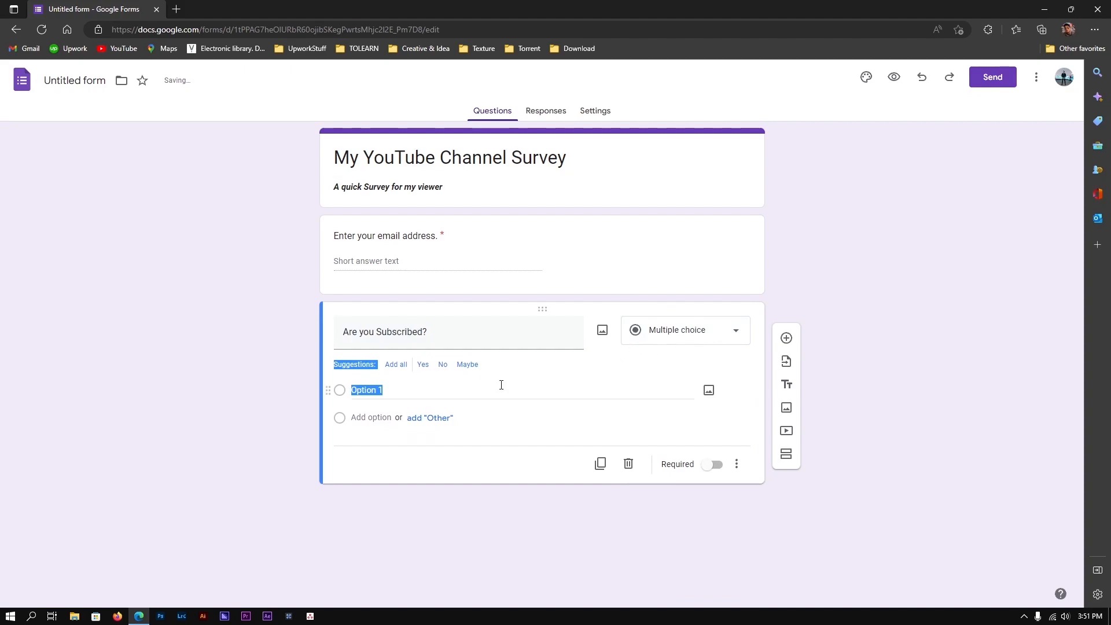
{"action": "left_click", "coordinate": [837, 250]}
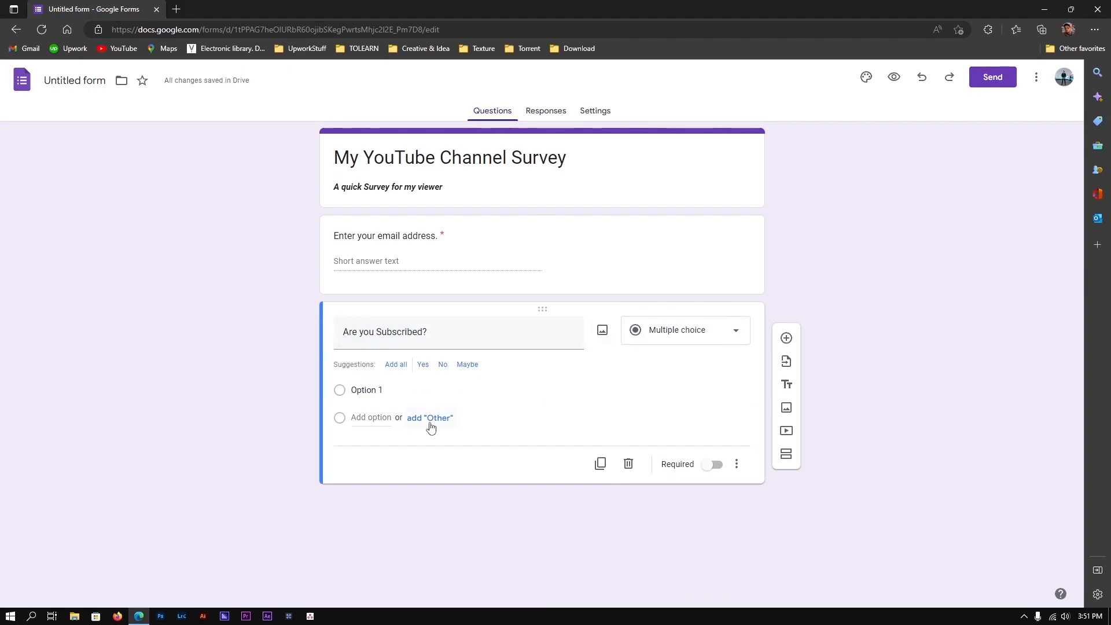
{"action": "left_click", "coordinate": [392, 388]}
{"action": "type", "text": "Y"}
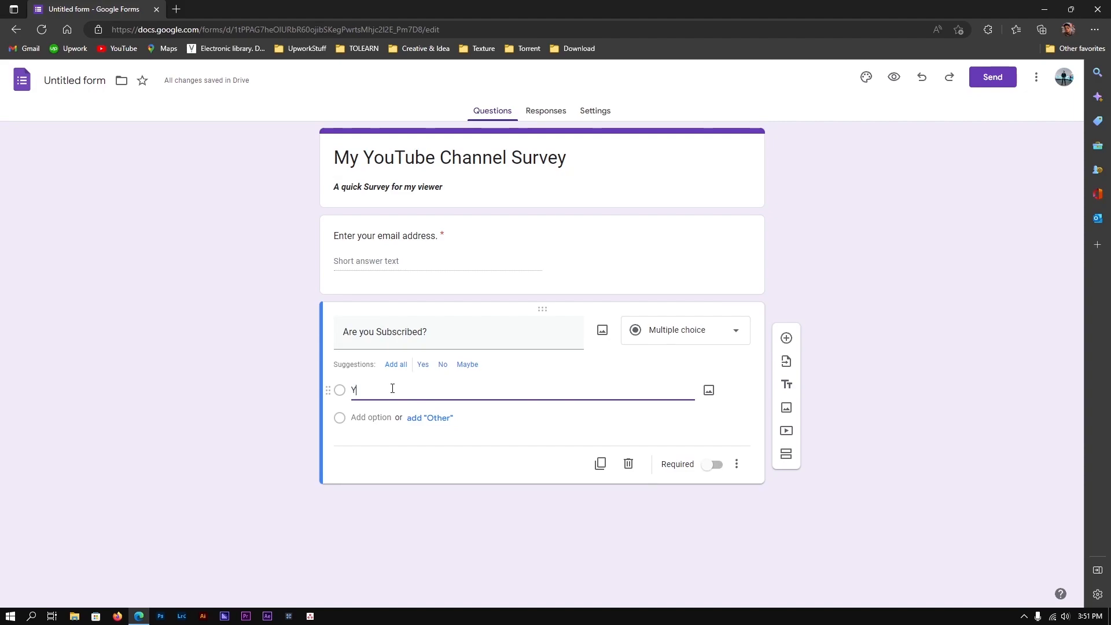
{"action": "type", "text": "es"}
{"action": "left_click", "coordinate": [254, 401]}
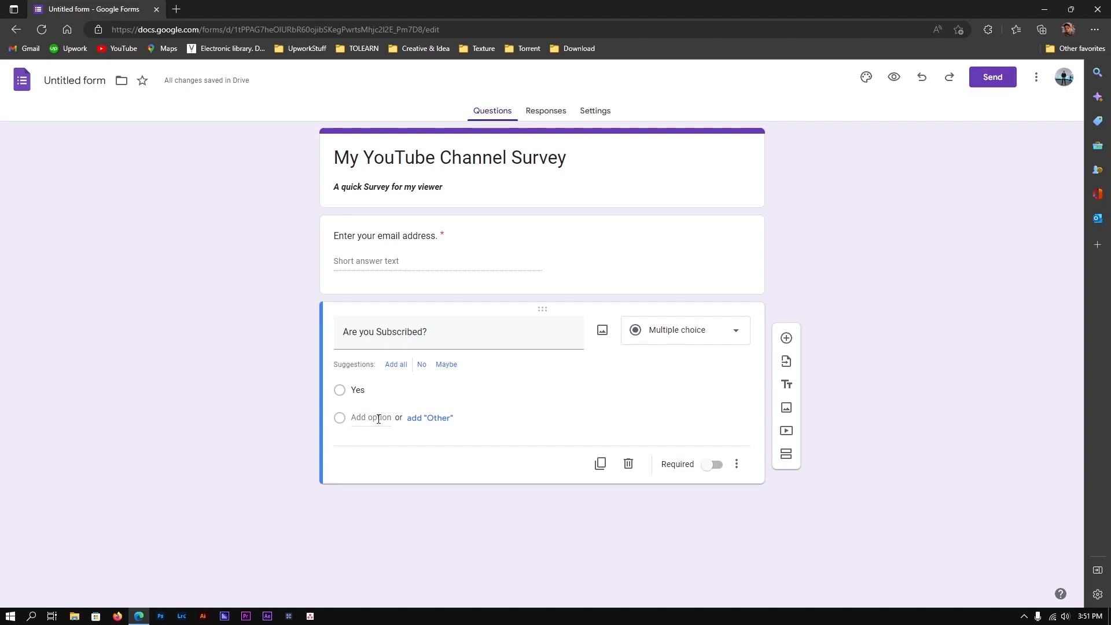
{"action": "left_click", "coordinate": [378, 417]}
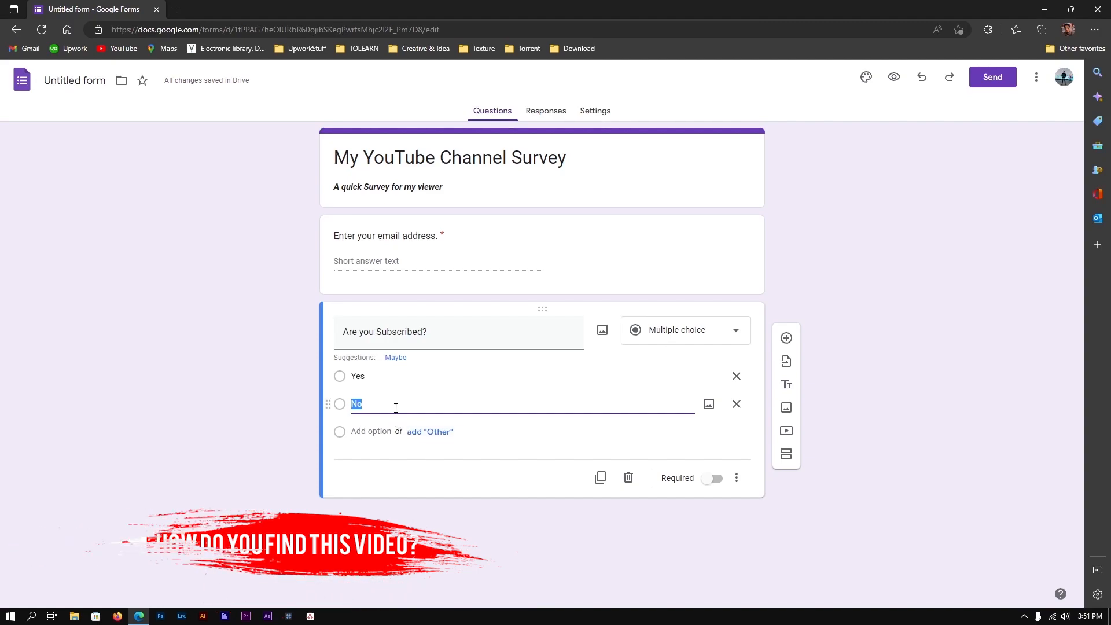
{"action": "left_click", "coordinate": [374, 431]}
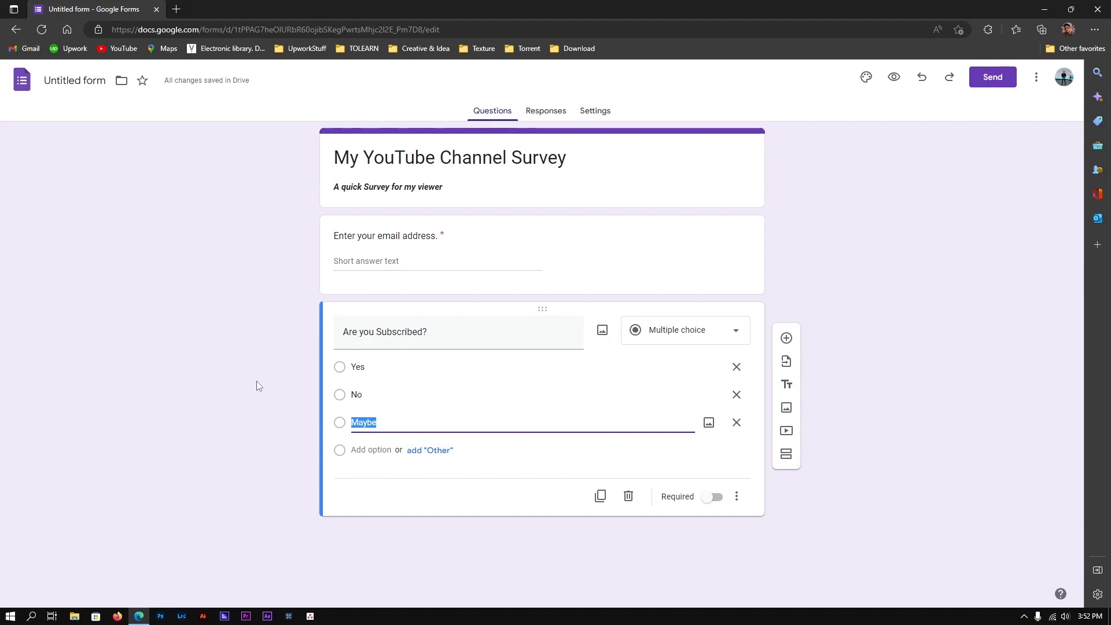
{"action": "left_click", "coordinate": [269, 463]}
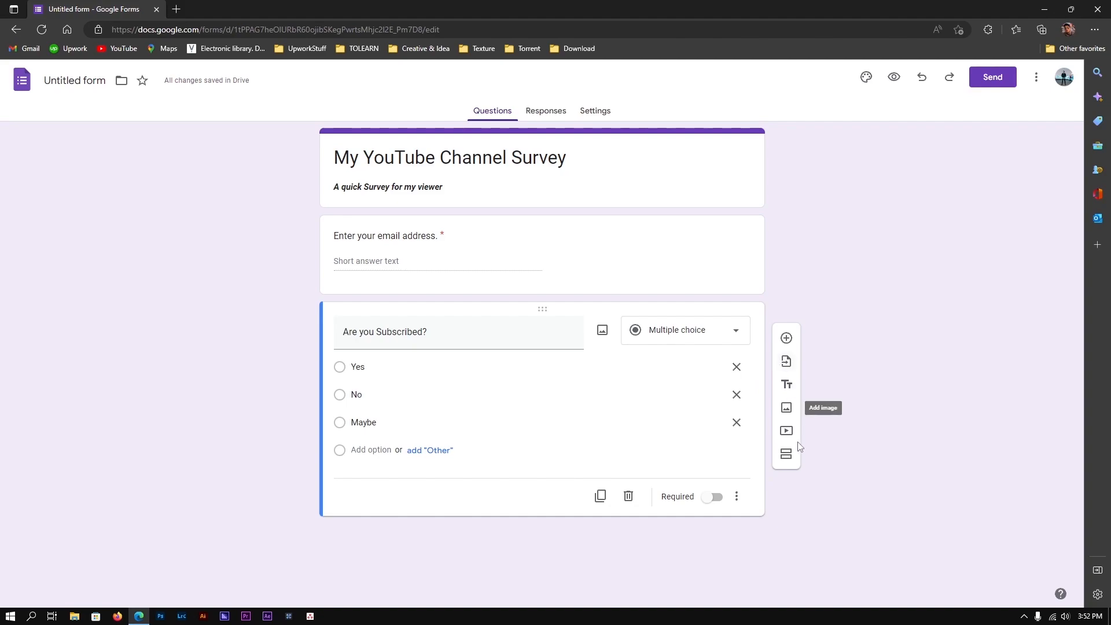
{"action": "left_click", "coordinate": [786, 457]}
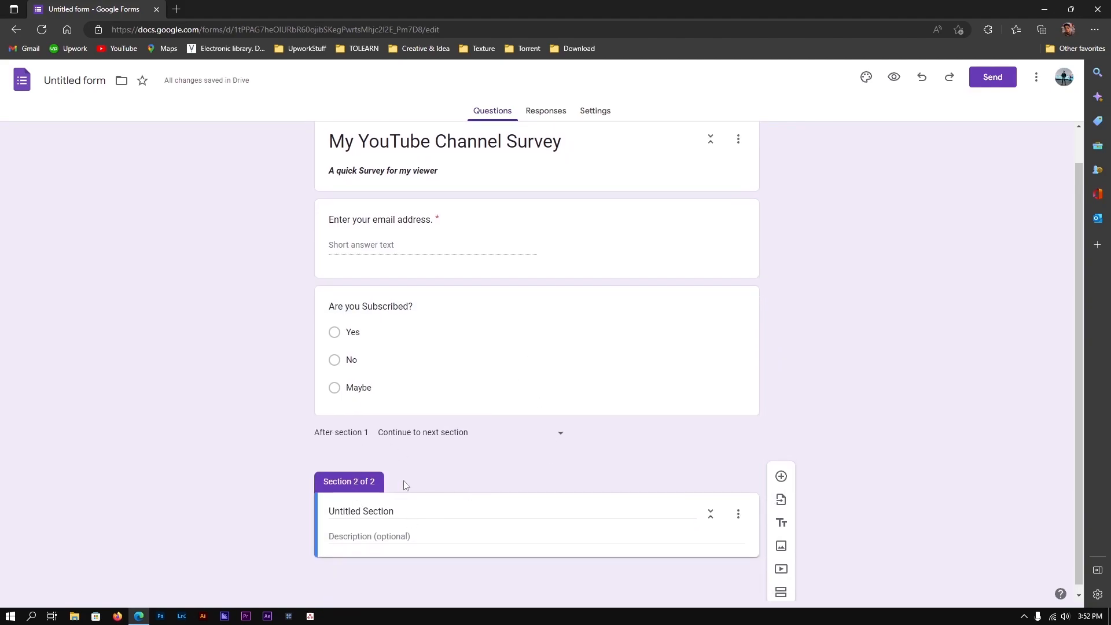
Retitle the new section from 'Untitled Section' to 'For the Subscribers'
{"action": "left_click", "coordinate": [412, 514]}
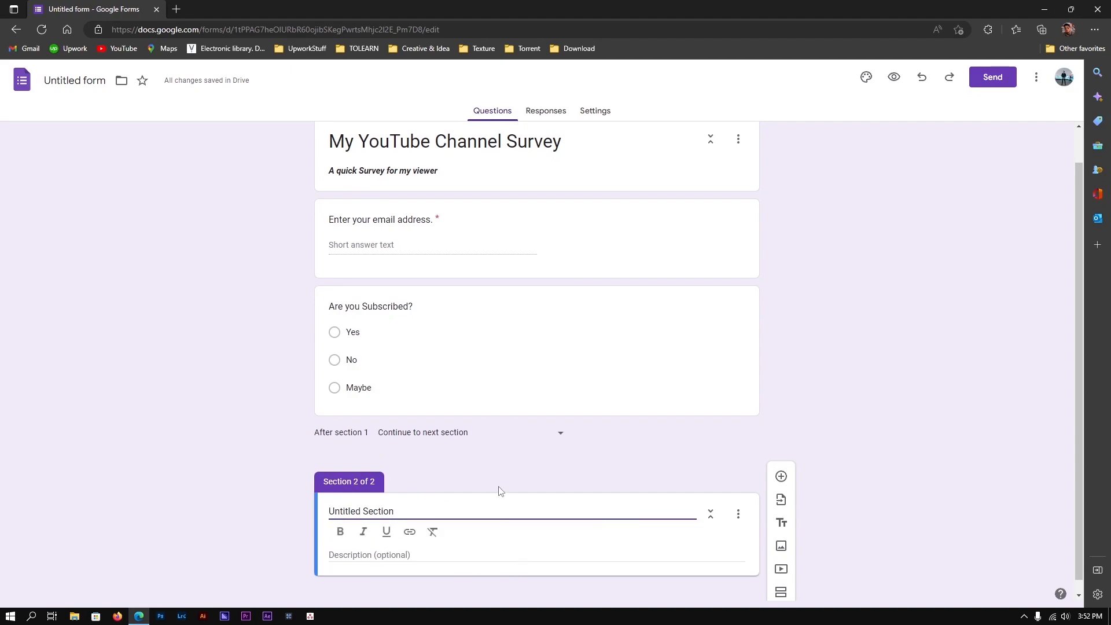
{"action": "key", "text": "ctrl+a"}
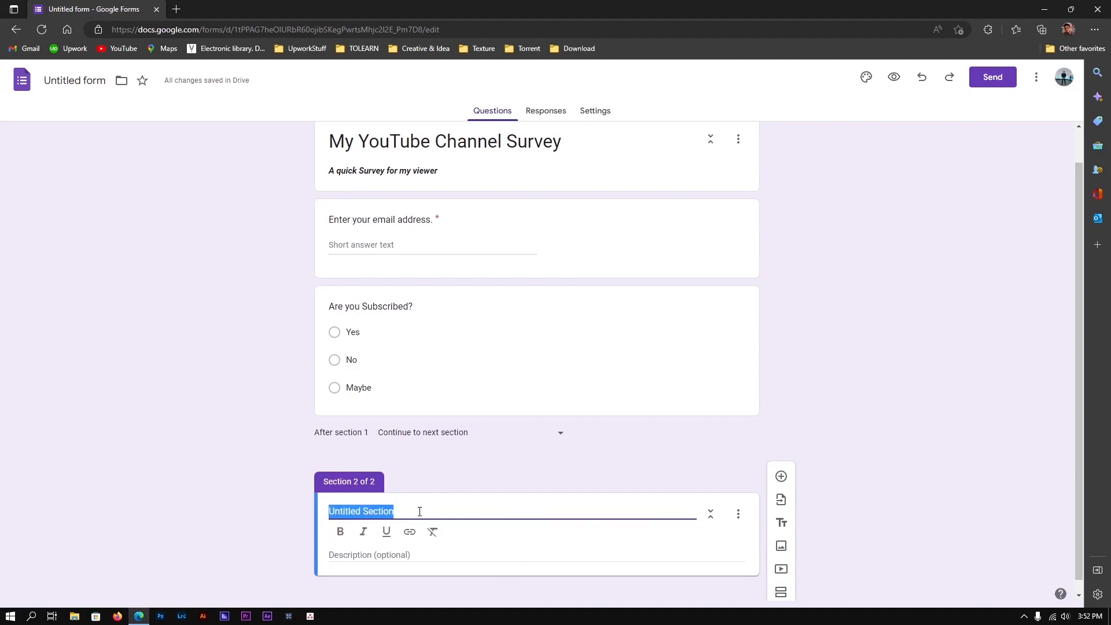
{"action": "left_click", "coordinate": [420, 511]}
{"action": "key", "text": "ctrl+a"}
{"action": "key", "text": "BackSpace"}
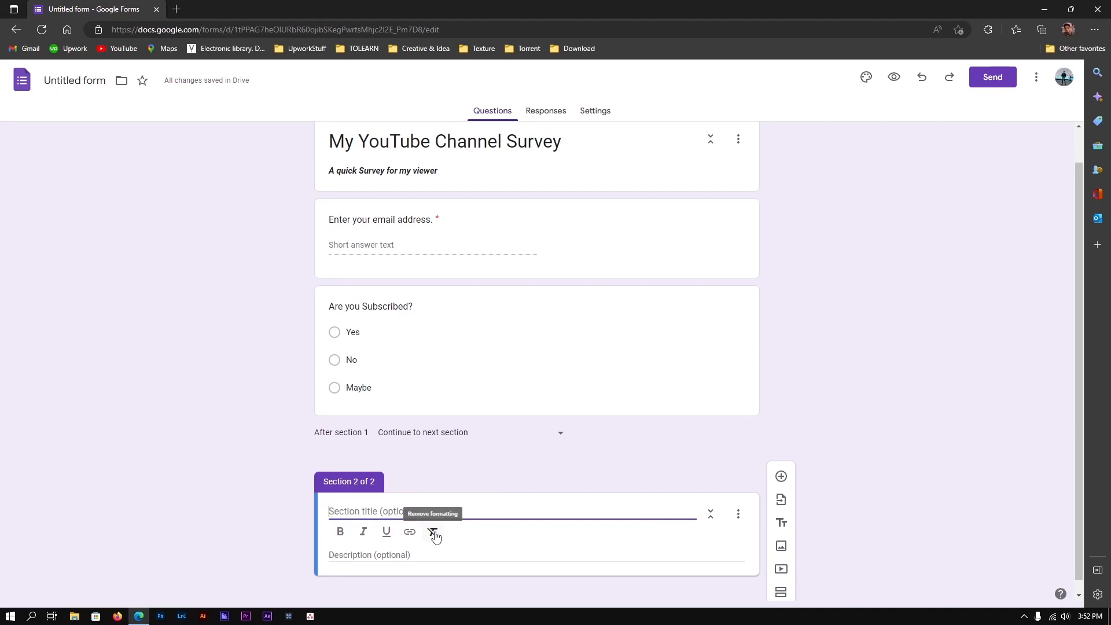
{"action": "type", "text": "For the Subscribers"}
Write the section description 'What my Viewers Want to see more'
{"action": "left_click", "coordinate": [445, 556]}
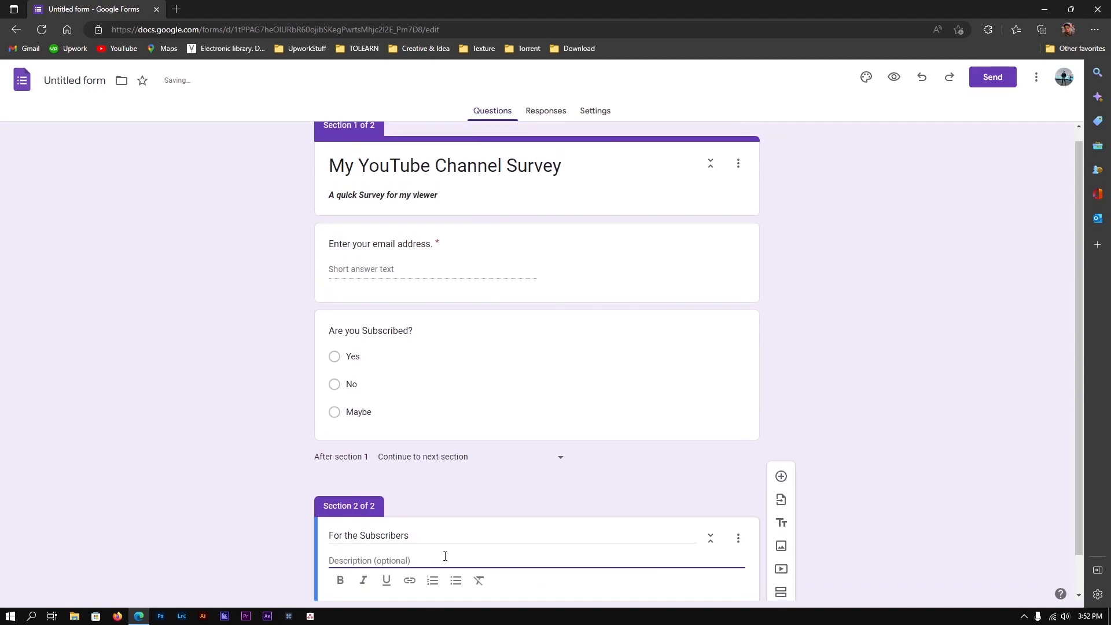
{"action": "type", "text": "wel"}
{"action": "key", "text": "BackSpace"}
{"action": "key", "text": "BackSpace"}
{"action": "key", "text": "BackSpace"}
{"action": "type", "text": "How is"}
{"action": "key", "text": "ctrl+a"}
{"action": "type", "text": "Wha"}
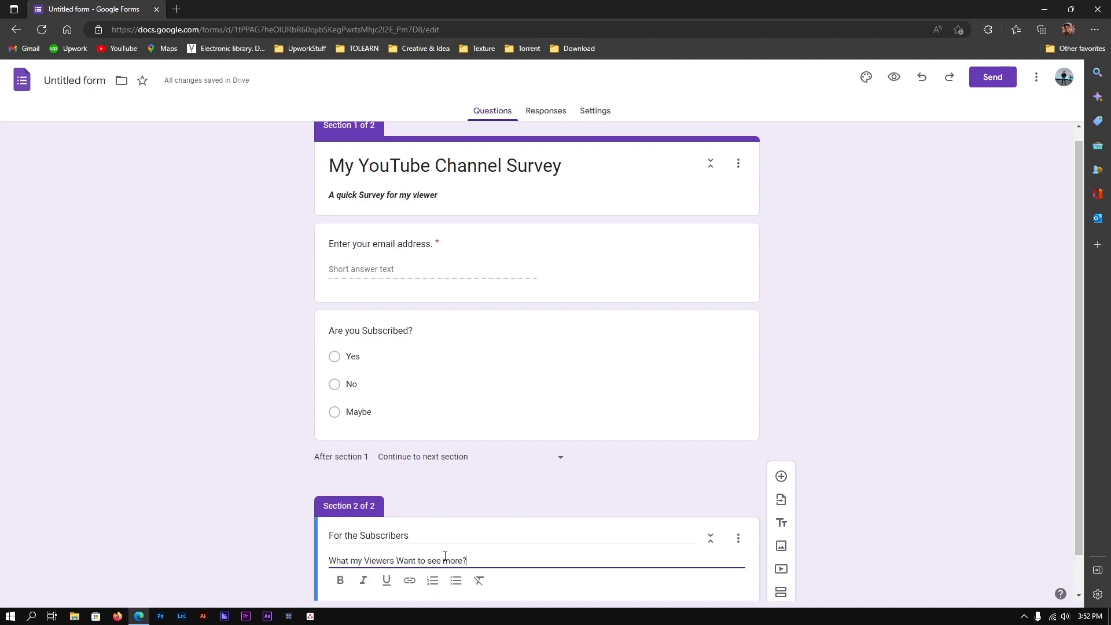
{"action": "scroll", "coordinate": [558, 474], "scroll_direction": "down", "scroll_amount": 1}
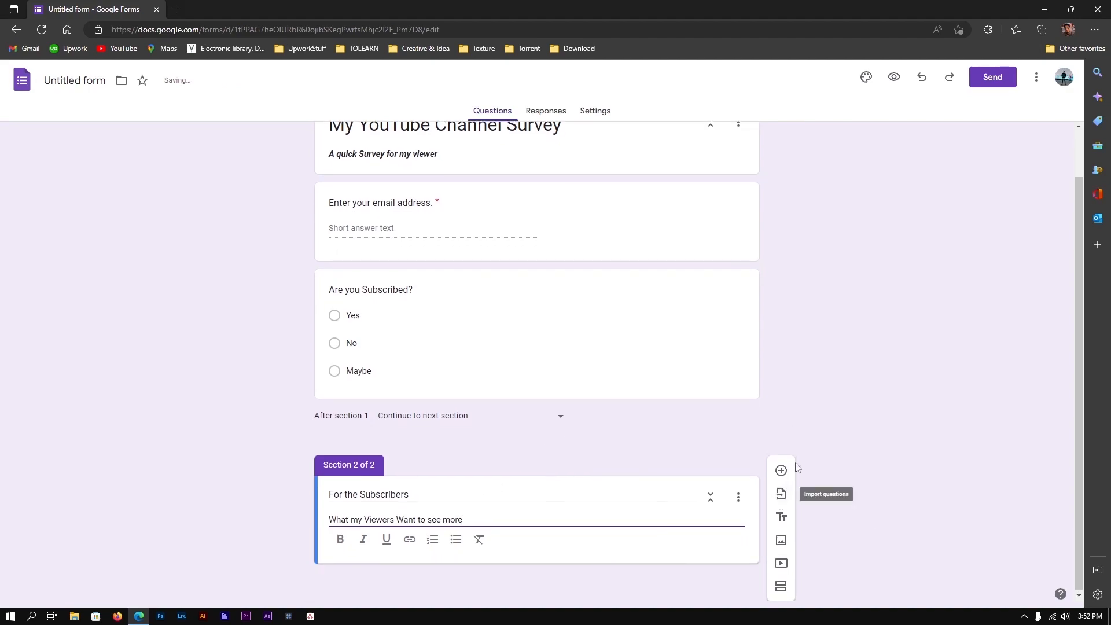
Set 'After section 1' to 'Go to section 2 (For the Subscribers)'
{"action": "left_click", "coordinate": [348, 463]}
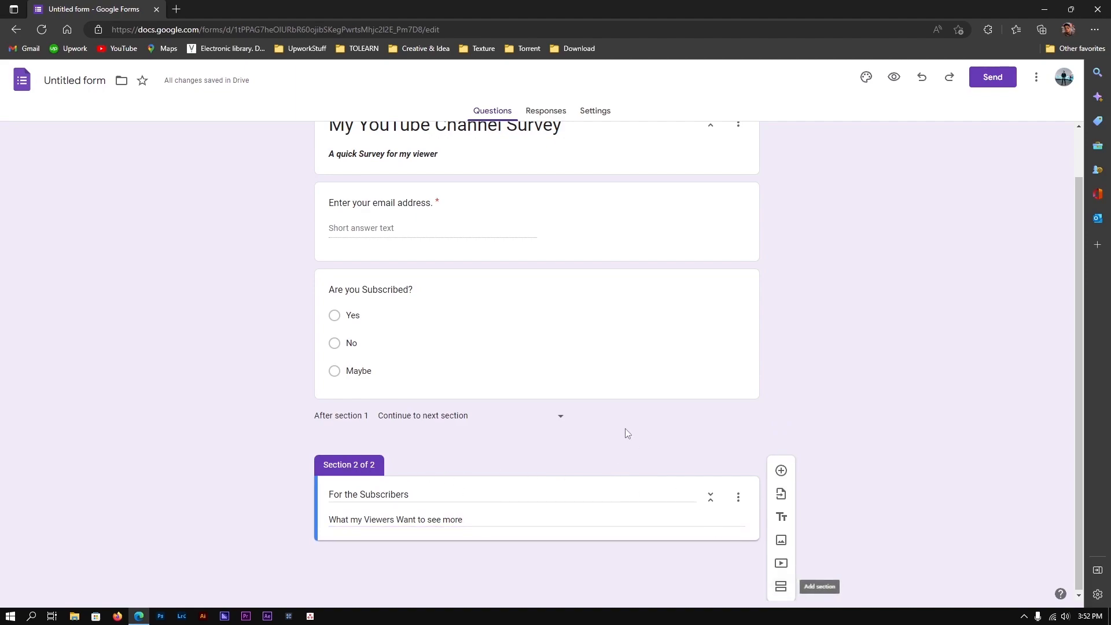
{"action": "left_click", "coordinate": [487, 421]}
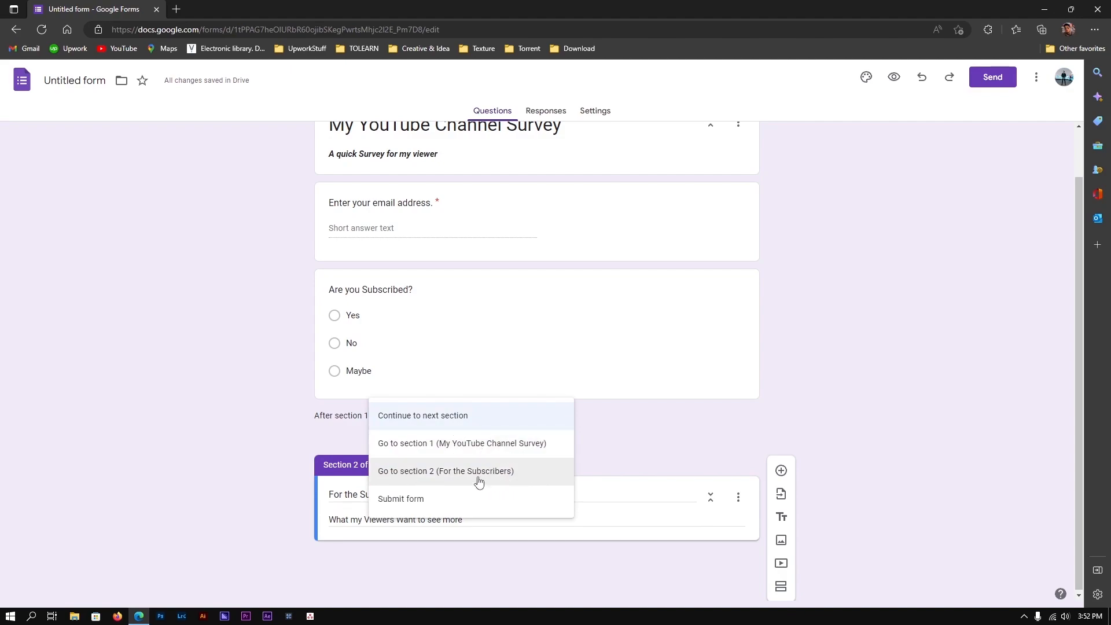
{"action": "left_click", "coordinate": [477, 481]}
{"action": "left_click", "coordinate": [466, 424]}
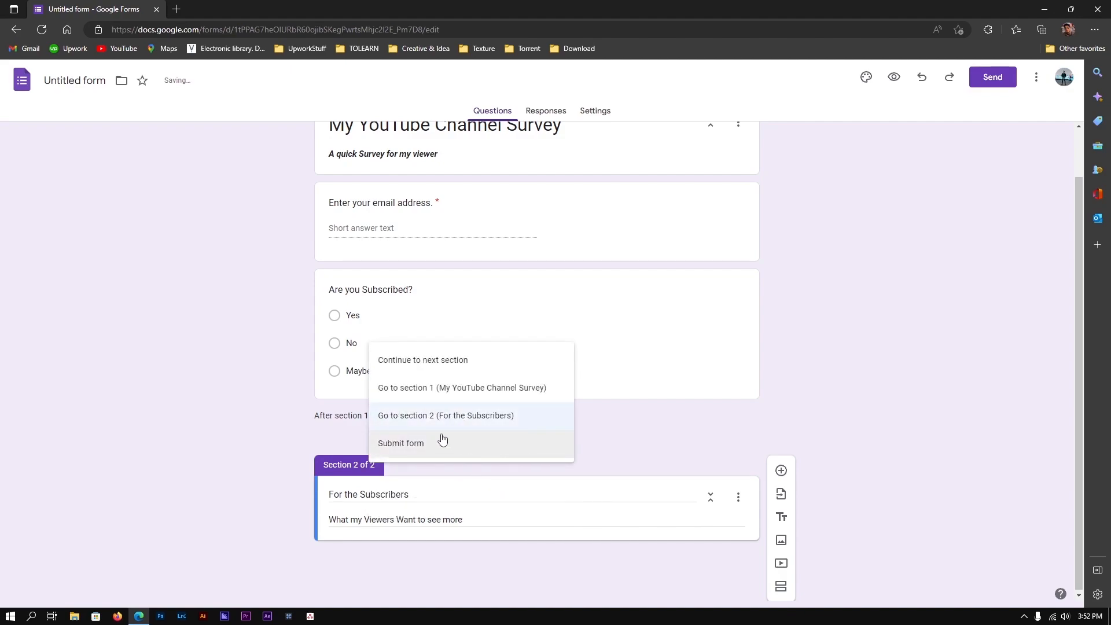
{"action": "left_click", "coordinate": [668, 401]}
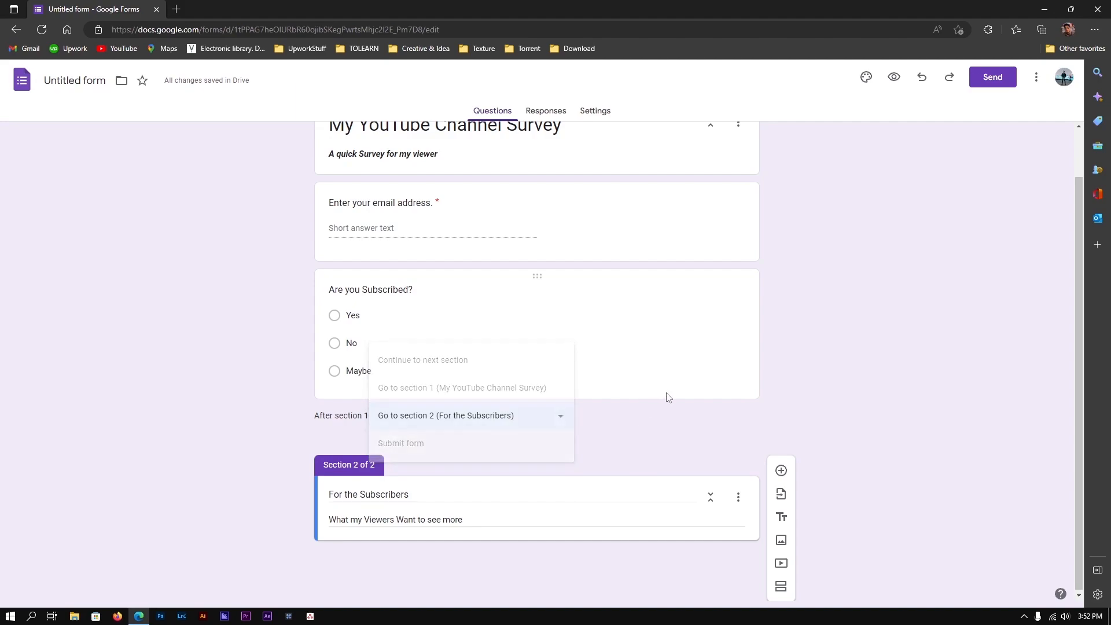
{"action": "left_click", "coordinate": [668, 398]}
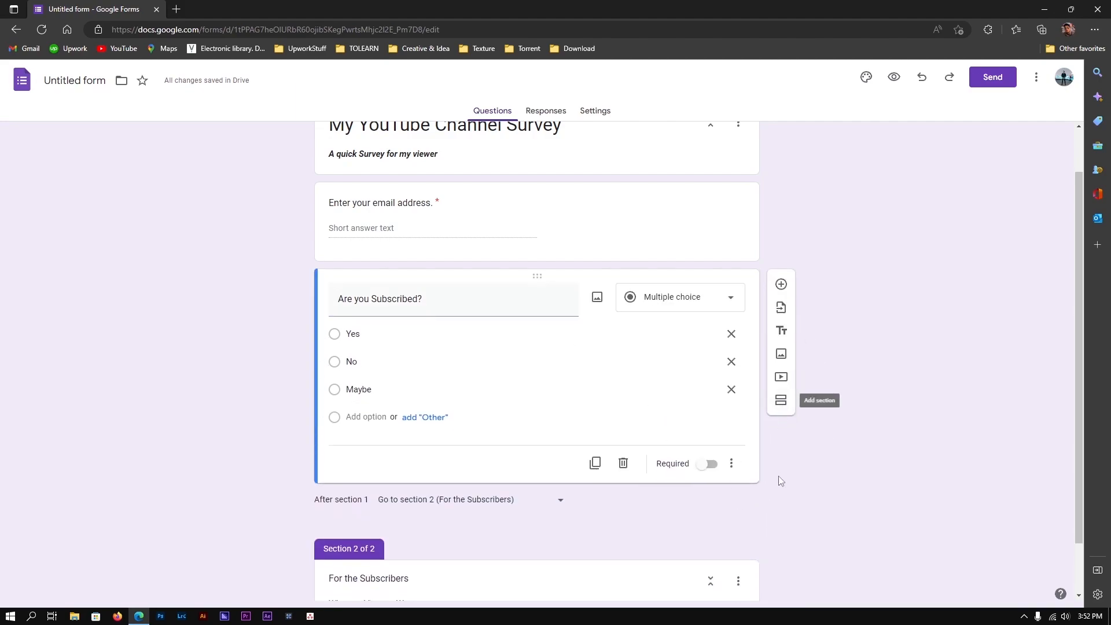
Insert a new section titled 'Those who aren't Subscribed'
{"action": "left_click", "coordinate": [780, 341]}
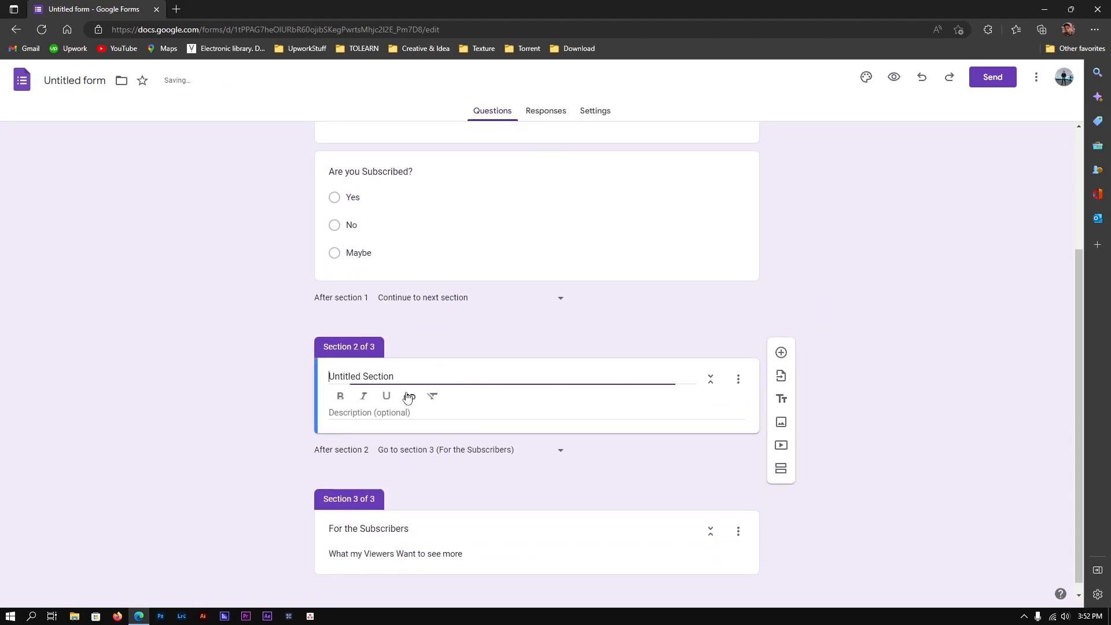
{"action": "triple_click", "coordinate": [473, 379]}
{"action": "type", "text": "T"}
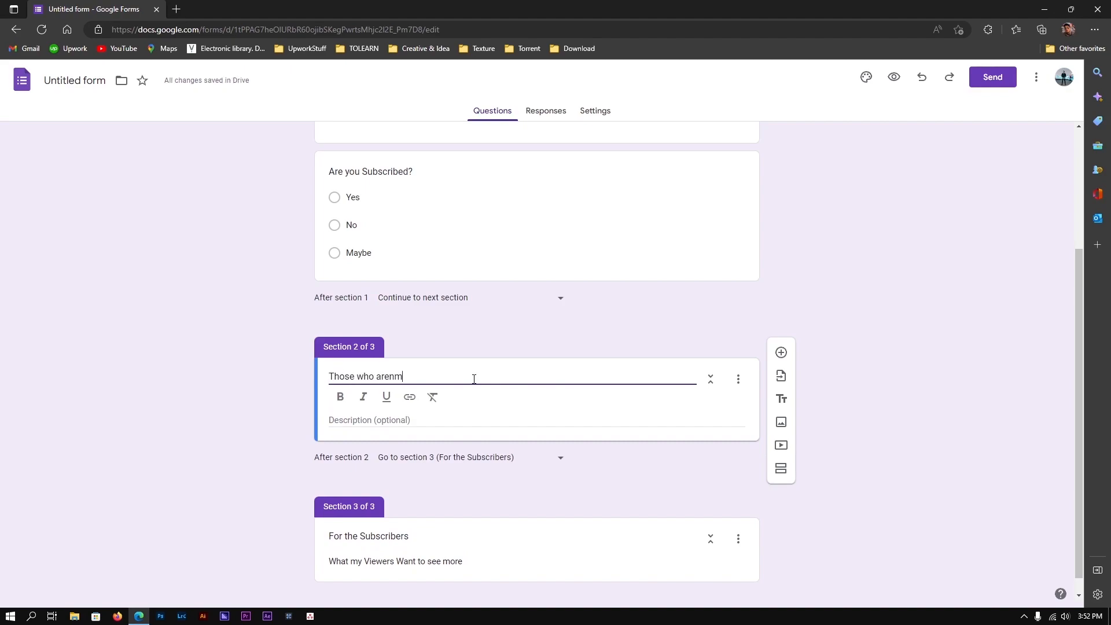
{"action": "type", "text": "hose who aren't Subscribed"}
Add a blank multiple-choice question to that section
{"action": "left_click", "coordinate": [780, 352]}
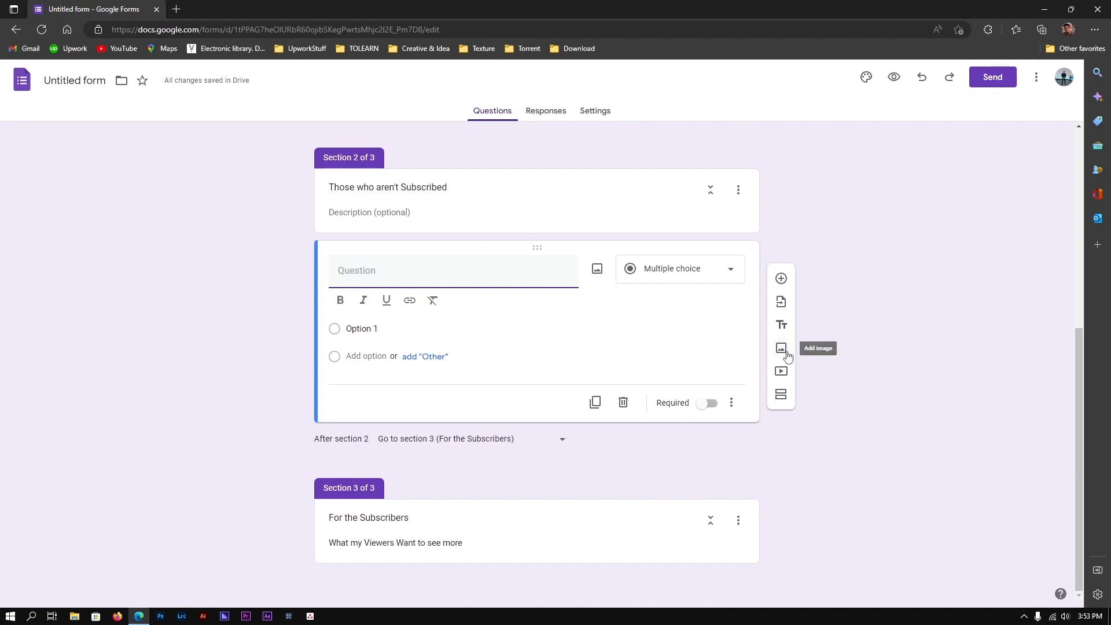
{"action": "scroll", "coordinate": [620, 386], "scroll_direction": "up", "scroll_amount": 5}
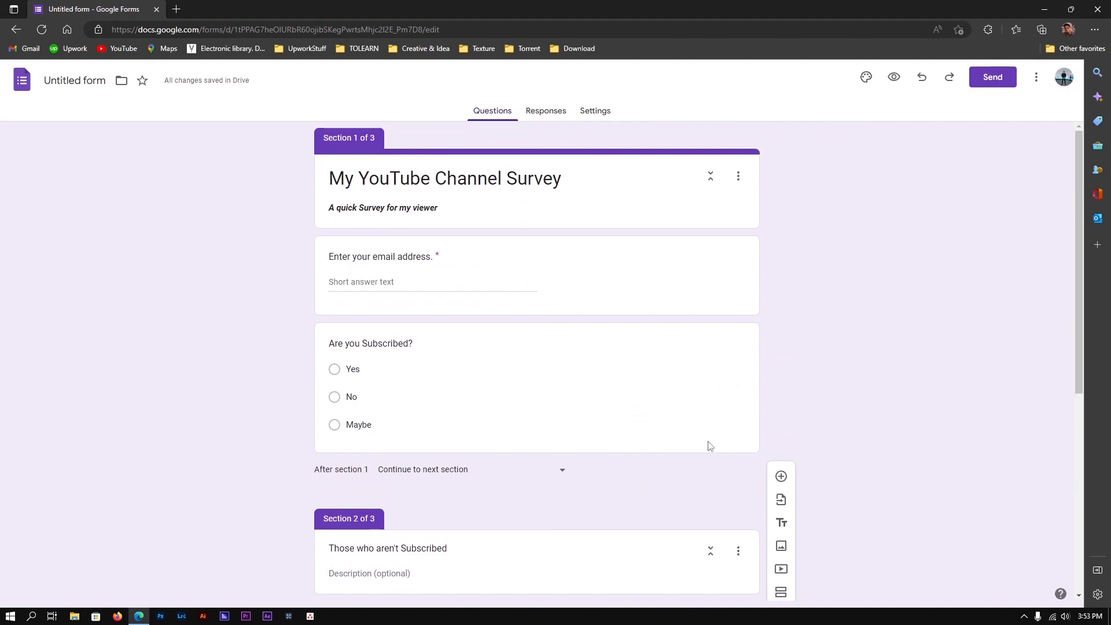
{"action": "scroll", "coordinate": [579, 428], "scroll_direction": "down", "scroll_amount": 4}
{"action": "scroll", "coordinate": [561, 291], "scroll_direction": "up", "scroll_amount": 3}
{"action": "scroll", "coordinate": [561, 291], "scroll_direction": "up", "scroll_amount": 1}
{"action": "scroll", "coordinate": [689, 266], "scroll_direction": "down", "scroll_amount": 5}
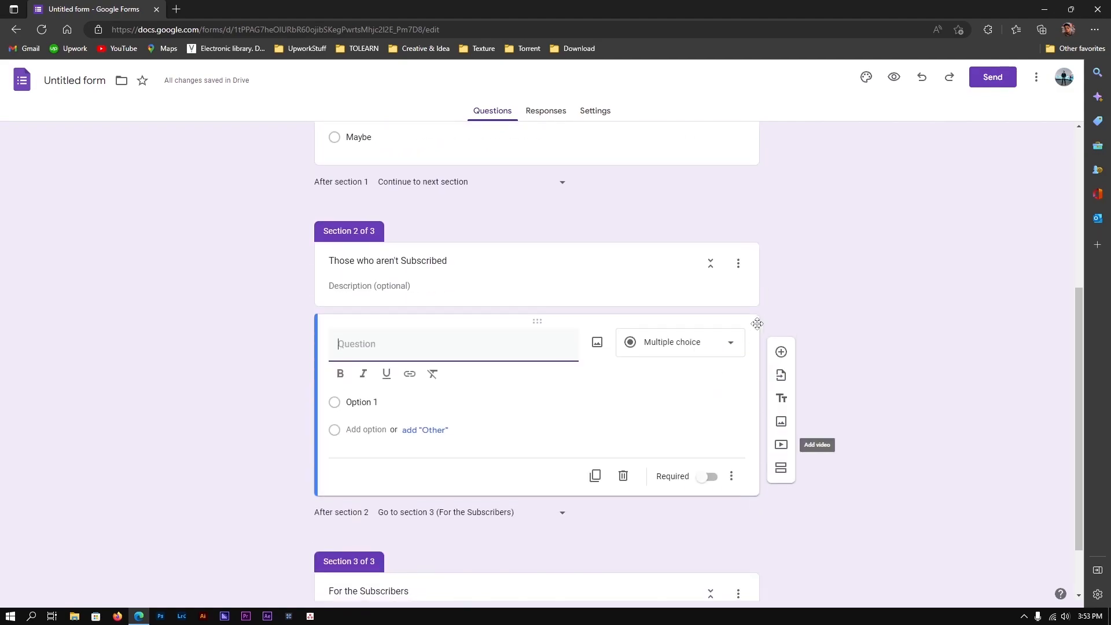
{"action": "scroll", "coordinate": [741, 504], "scroll_direction": "down", "scroll_amount": 1}
{"action": "scroll", "coordinate": [596, 263], "scroll_direction": "up", "scroll_amount": 6}
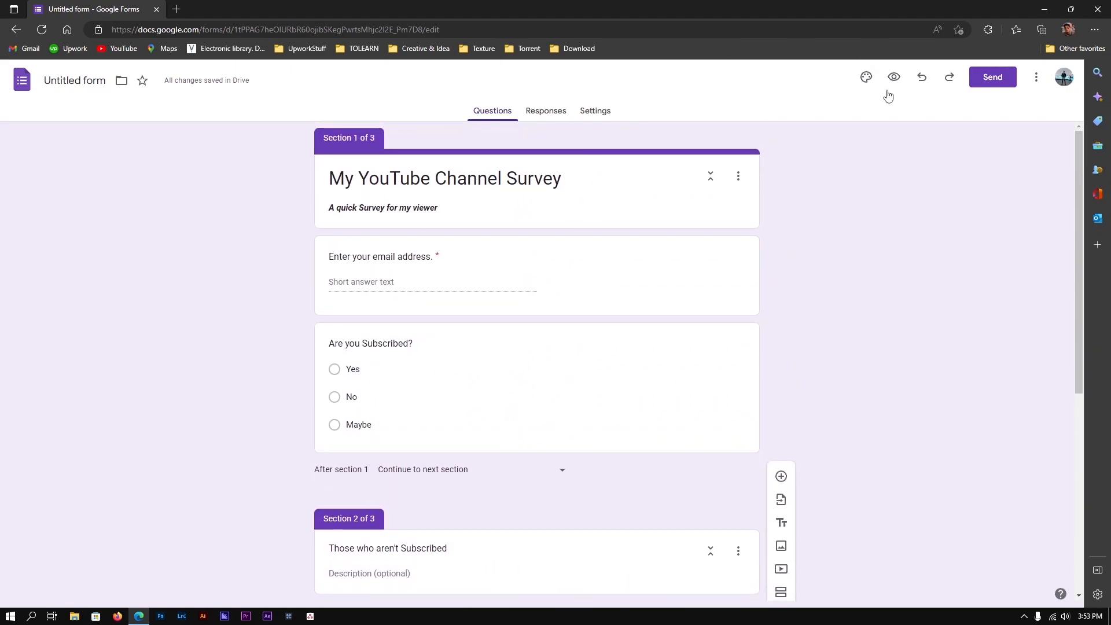
Switch the theme colour to light green and open the header image picker
{"action": "left_click", "coordinate": [866, 81]}
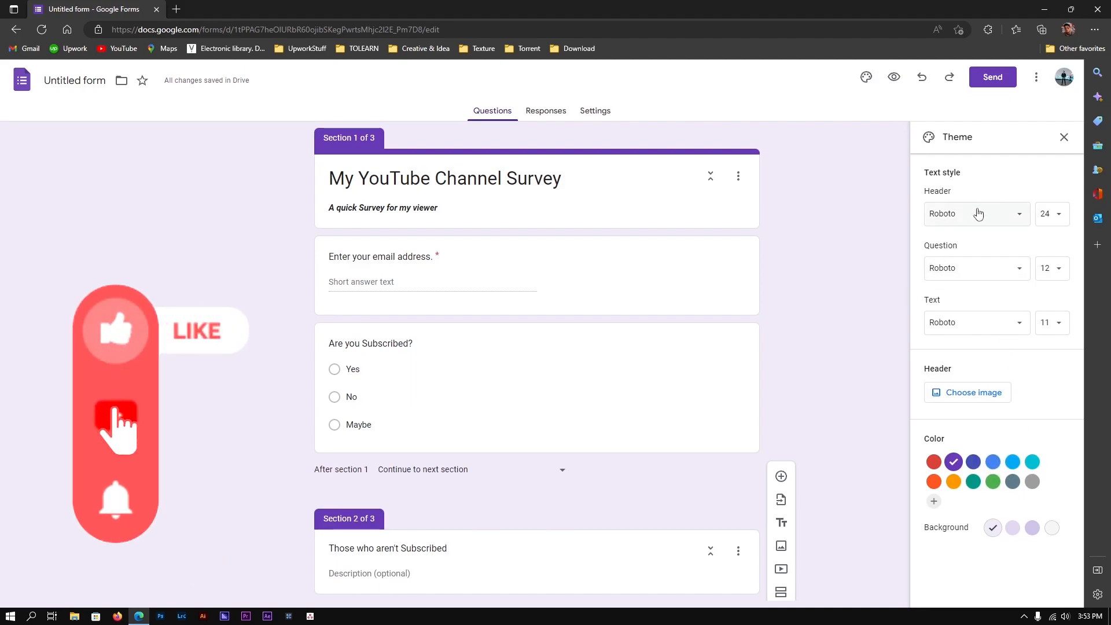
{"action": "left_click", "coordinate": [992, 462]}
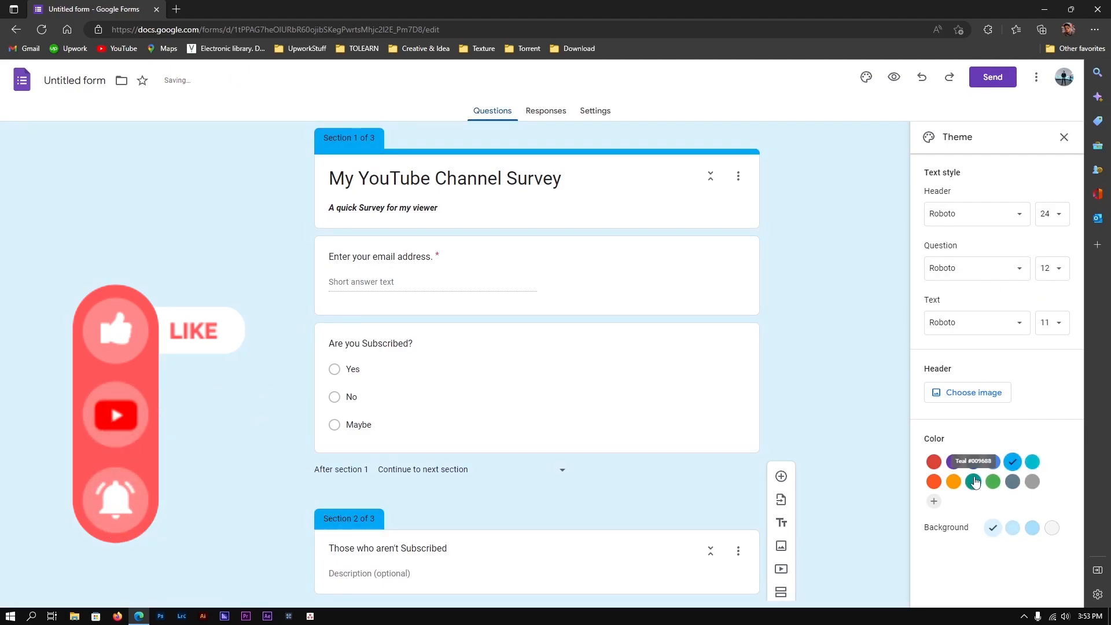
{"action": "left_click", "coordinate": [992, 482]}
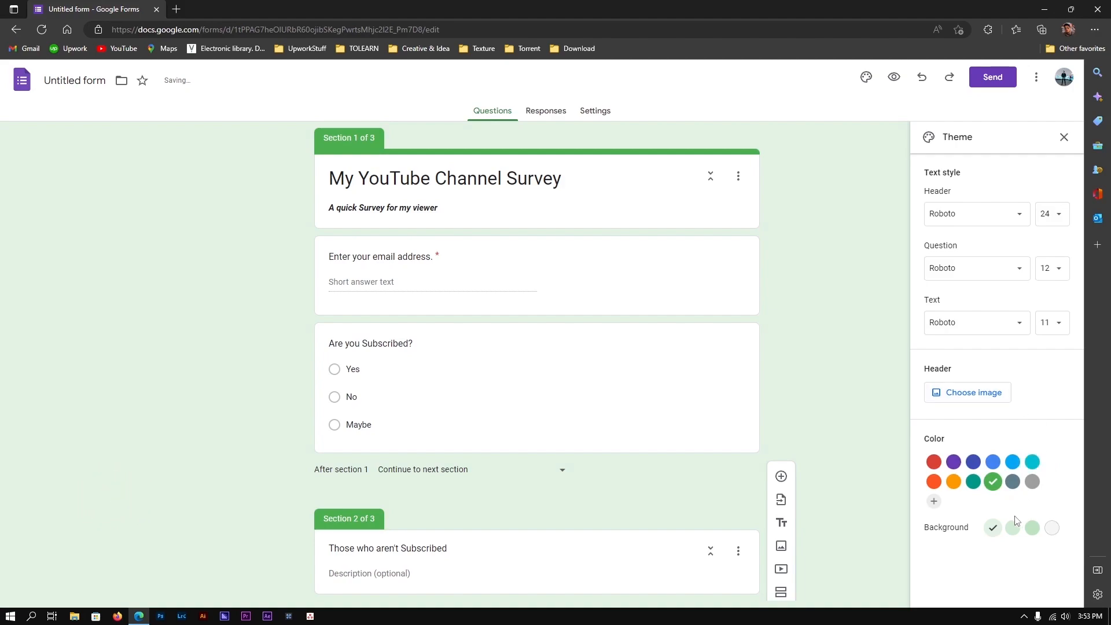
{"action": "left_click", "coordinate": [975, 393]}
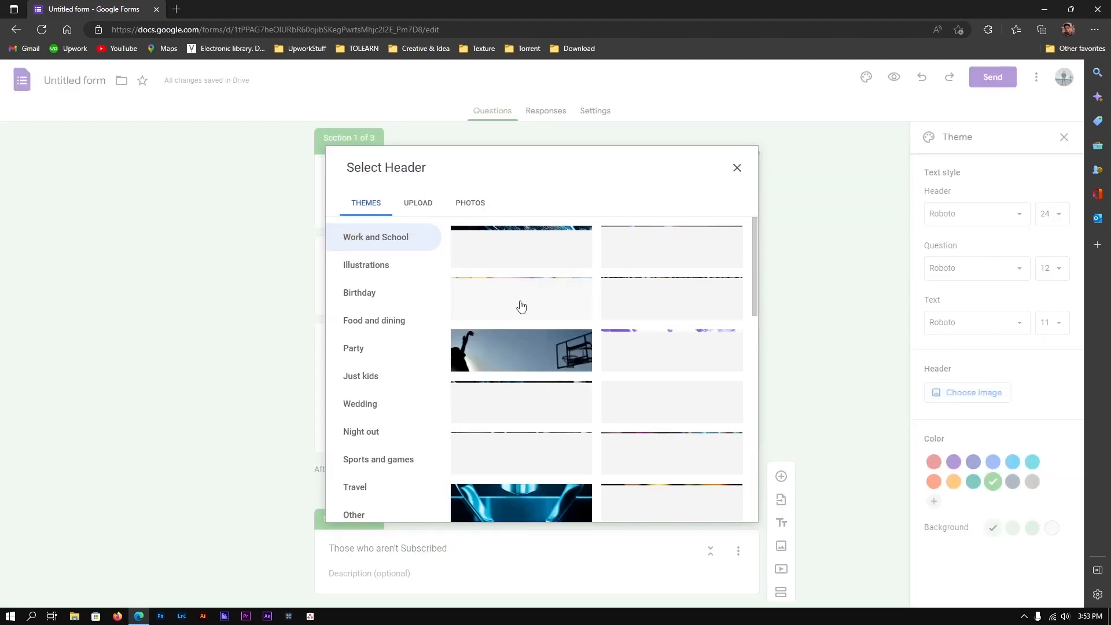
Insert the purple flower image from the built-in header themes as the form header
{"action": "left_click", "coordinate": [431, 206]}
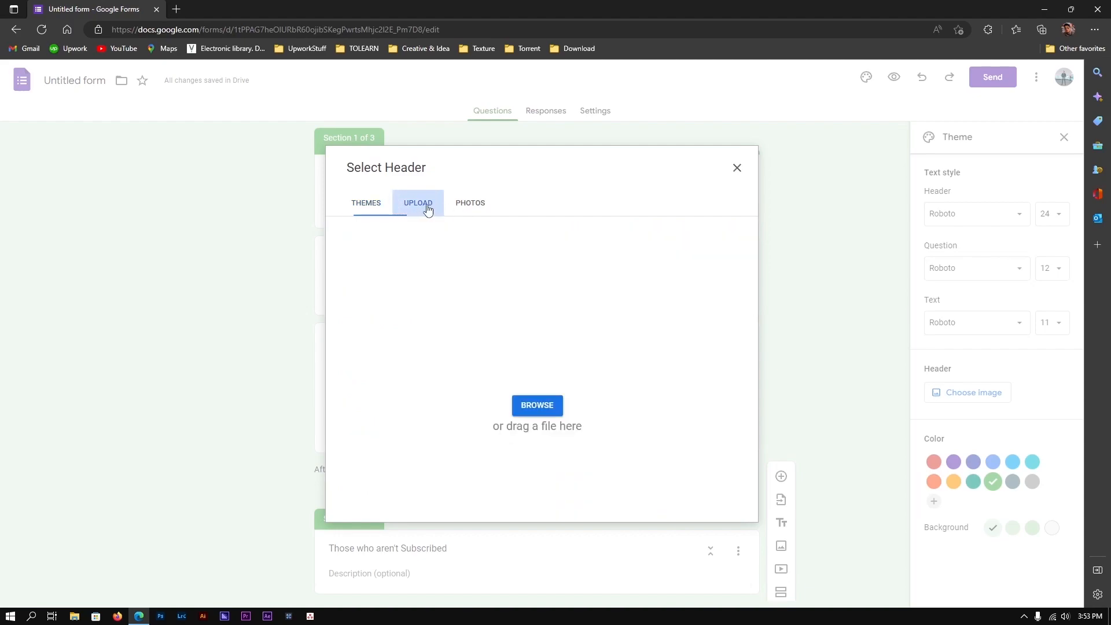
{"action": "left_click", "coordinate": [381, 199]}
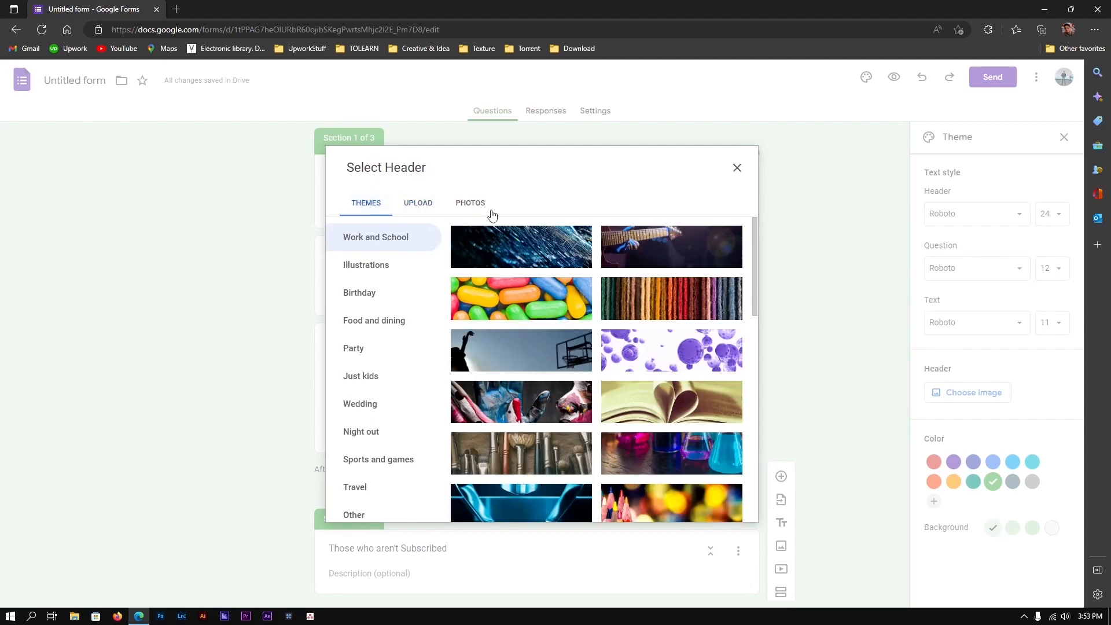
{"action": "scroll", "coordinate": [501, 361], "scroll_direction": "down", "scroll_amount": 3}
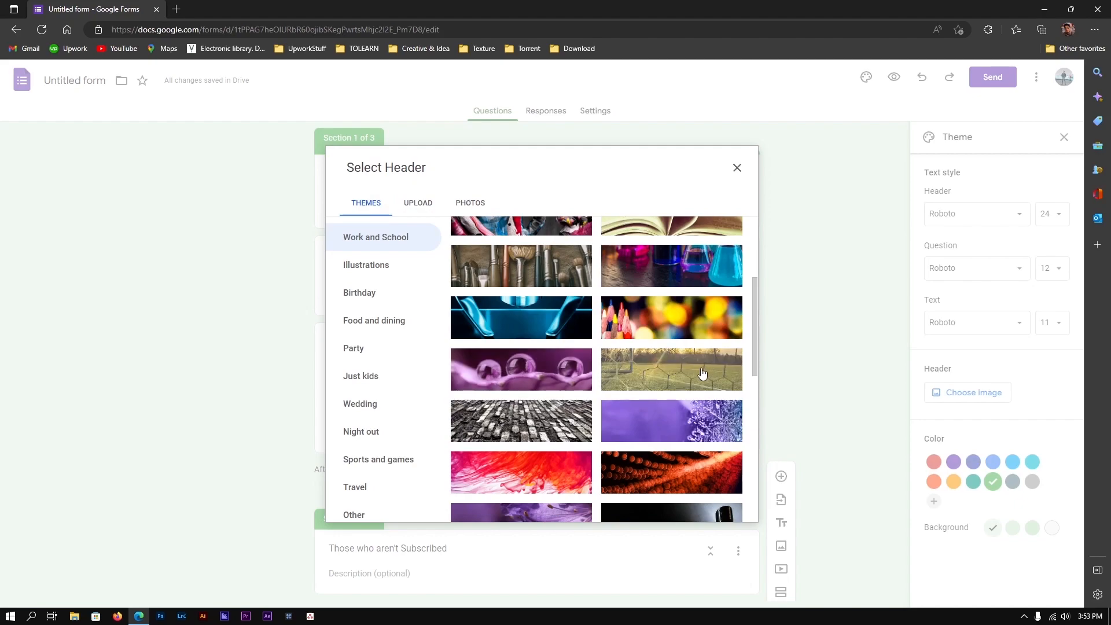
{"action": "scroll", "coordinate": [671, 322], "scroll_direction": "down", "scroll_amount": 2}
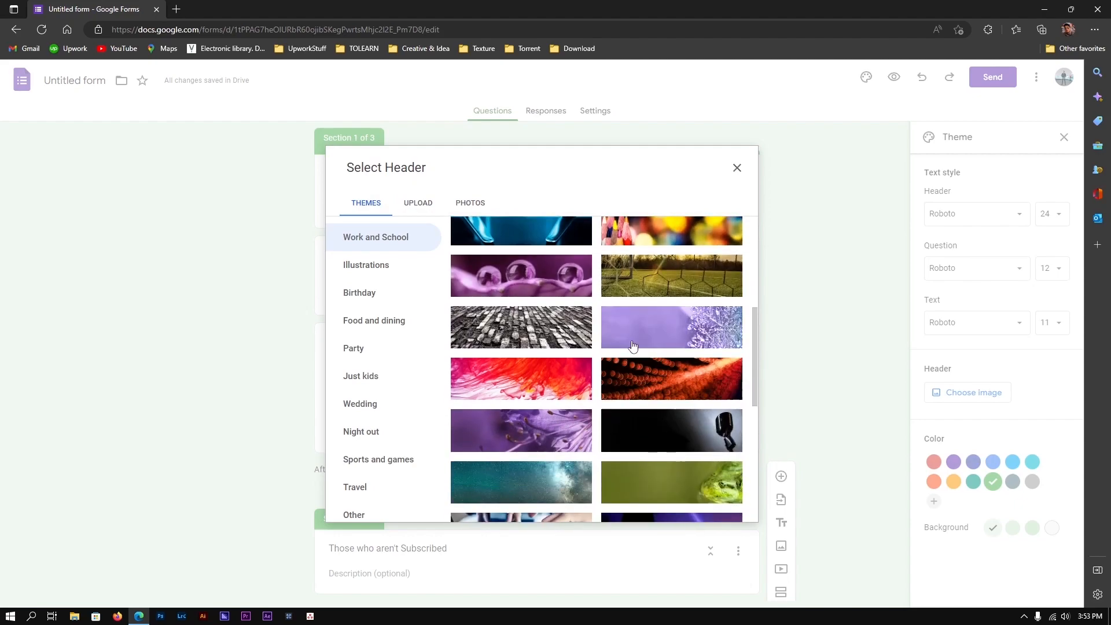
{"action": "left_click", "coordinate": [561, 431]}
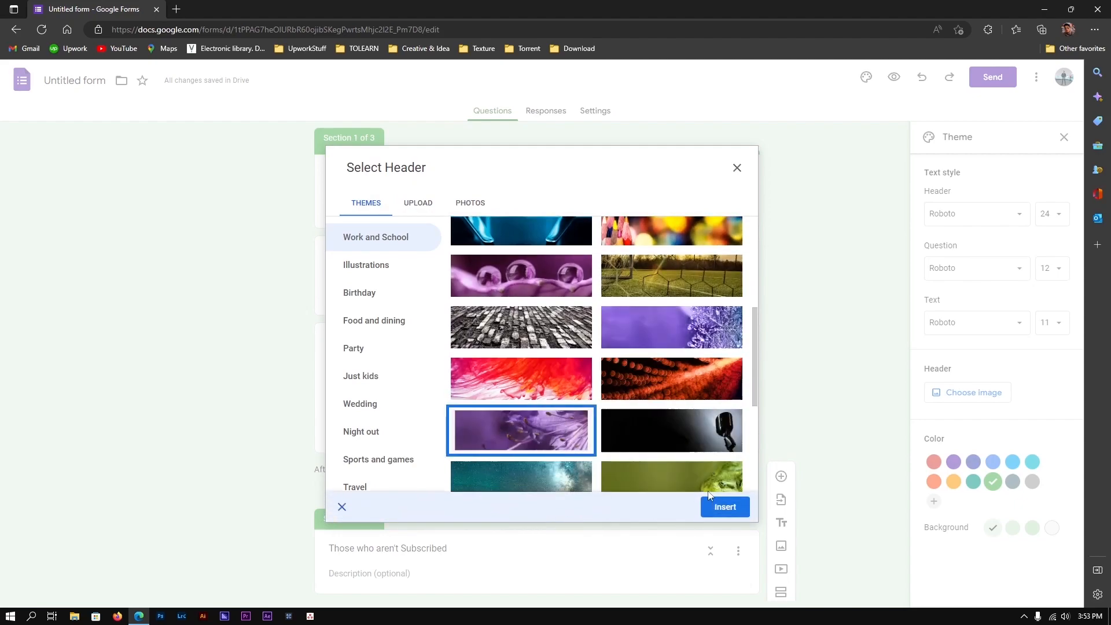
{"action": "left_click", "coordinate": [723, 504]}
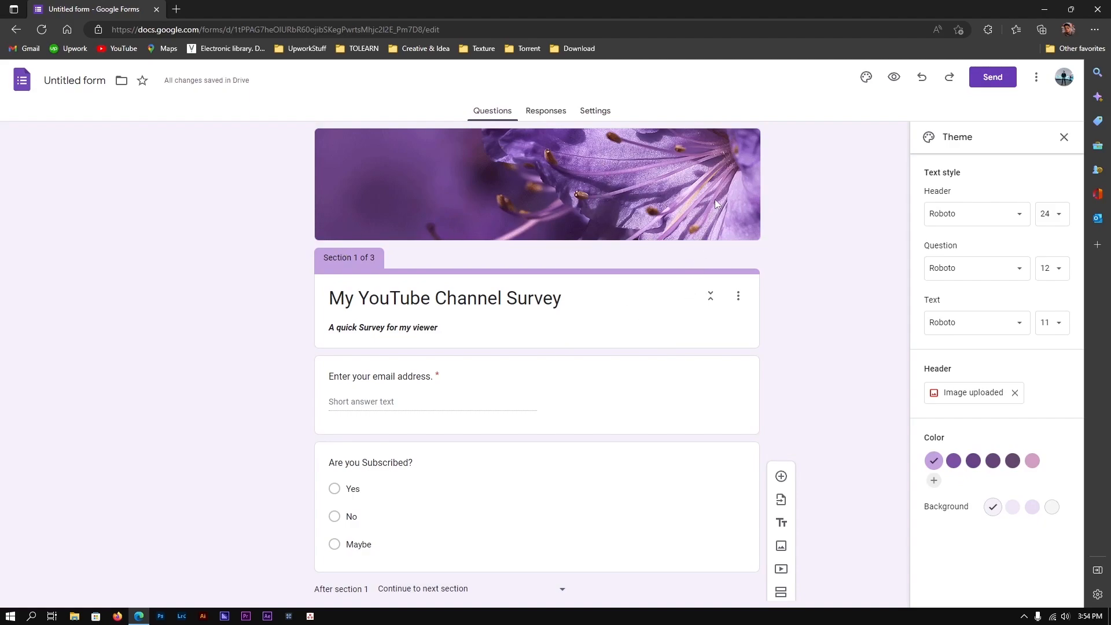
{"action": "scroll", "coordinate": [714, 201], "scroll_direction": "down", "scroll_amount": 1}
{"action": "scroll", "coordinate": [715, 201], "scroll_direction": "down", "scroll_amount": 2}
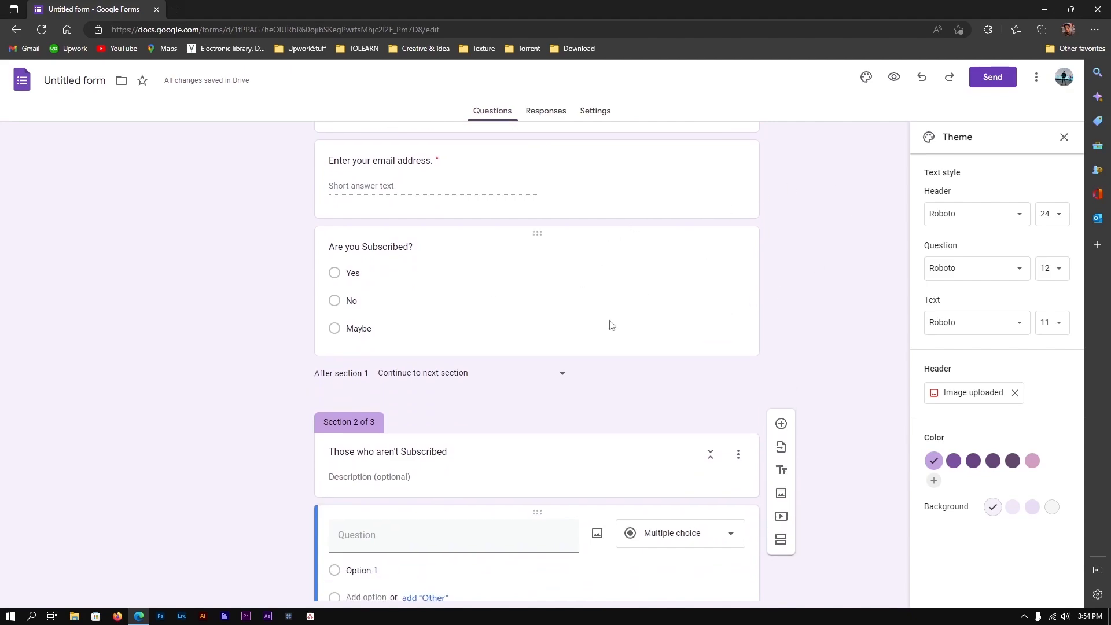
In the preview, enter a test email address and answer No to the subscribed question
{"action": "scroll", "coordinate": [700, 233], "scroll_direction": "up", "scroll_amount": 3}
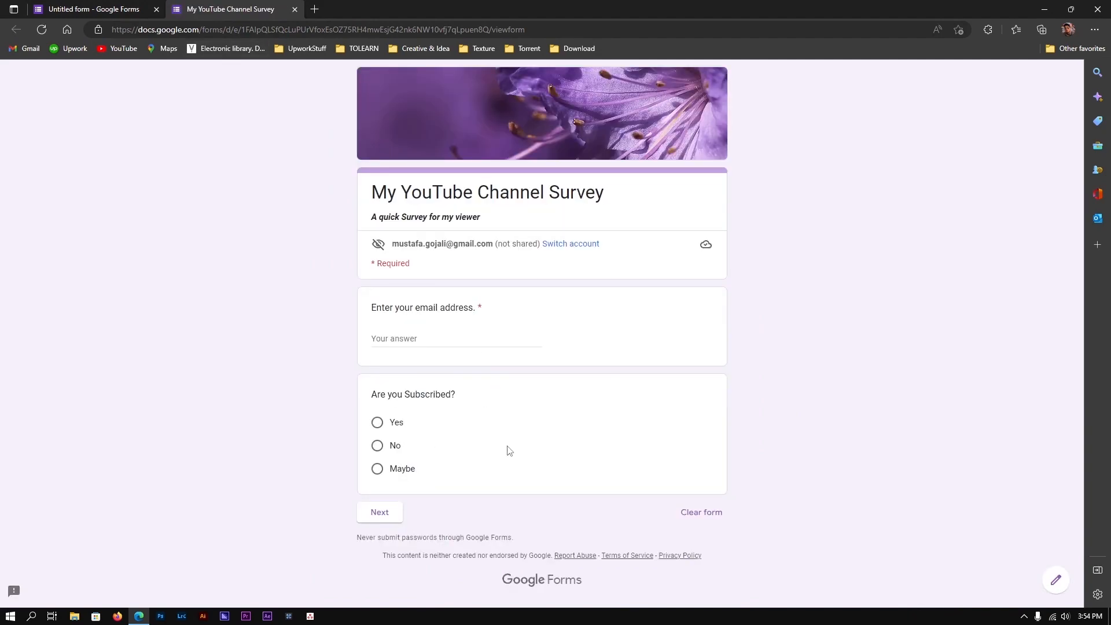
{"action": "left_click", "coordinate": [432, 340]}
{"action": "type", "text": "asds"}
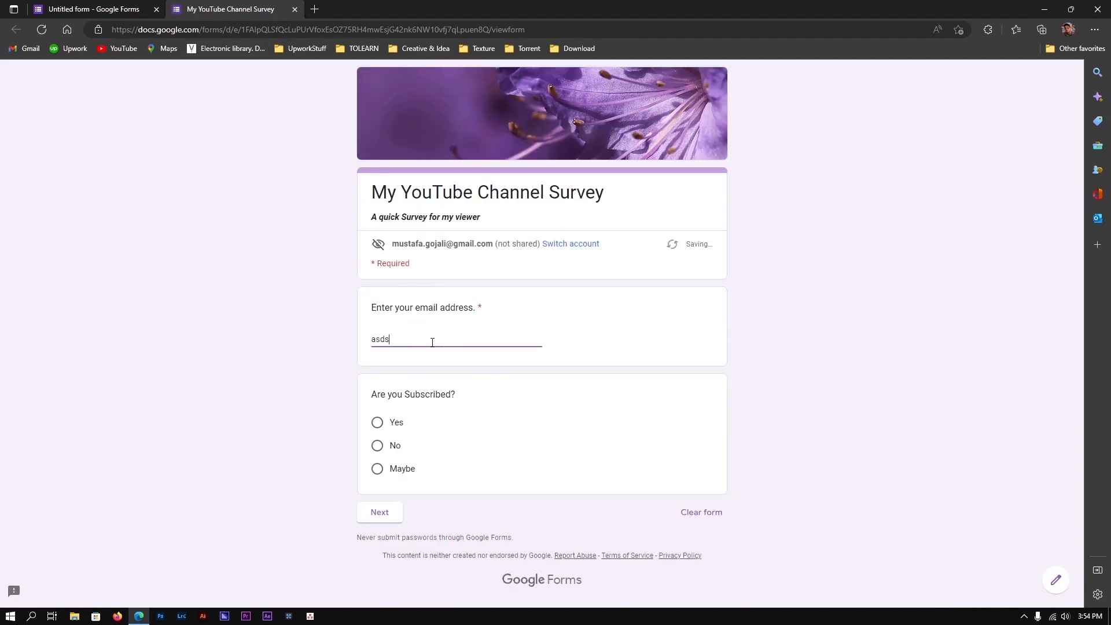
{"action": "type", "text": "d@gmail;.c"}
{"action": "key", "text": "BackSpace"}
{"action": "key", "text": "BackSpace"}
{"action": "key", "text": "BackSpace"}
{"action": "type", "text": ".com"}
{"action": "key", "text": "Tab"}
{"action": "left_click", "coordinate": [377, 446]}
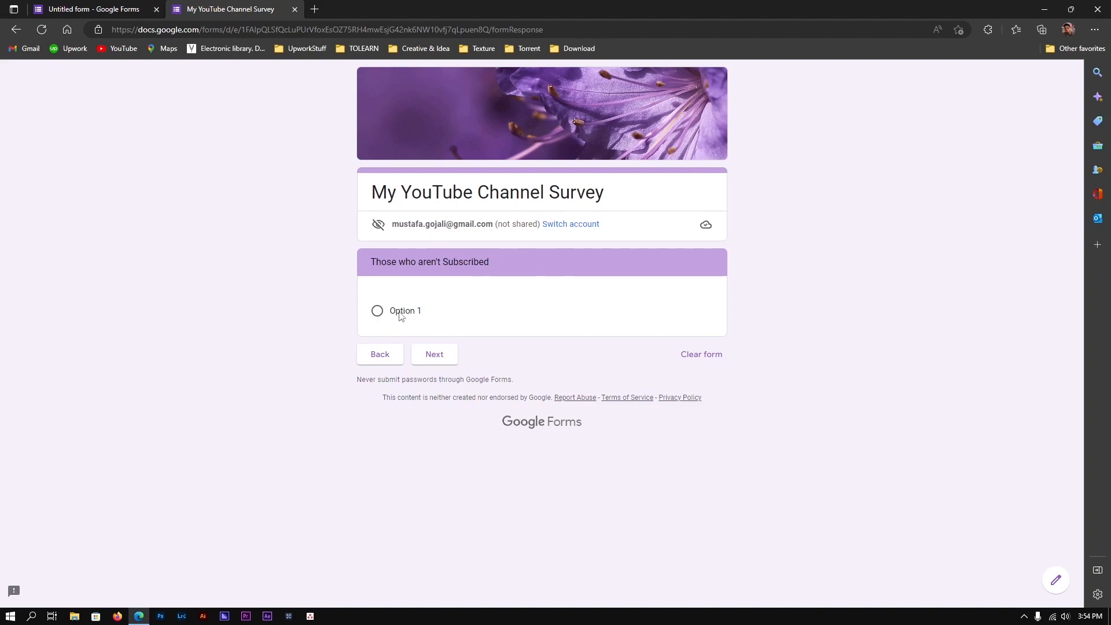
Check the section 2 question in the editor, go back a preview page, then return to the editor's top
{"action": "key", "text": "ctrl+shift+Tab"}
{"action": "scroll", "coordinate": [448, 394], "scroll_direction": "down", "scroll_amount": 5}
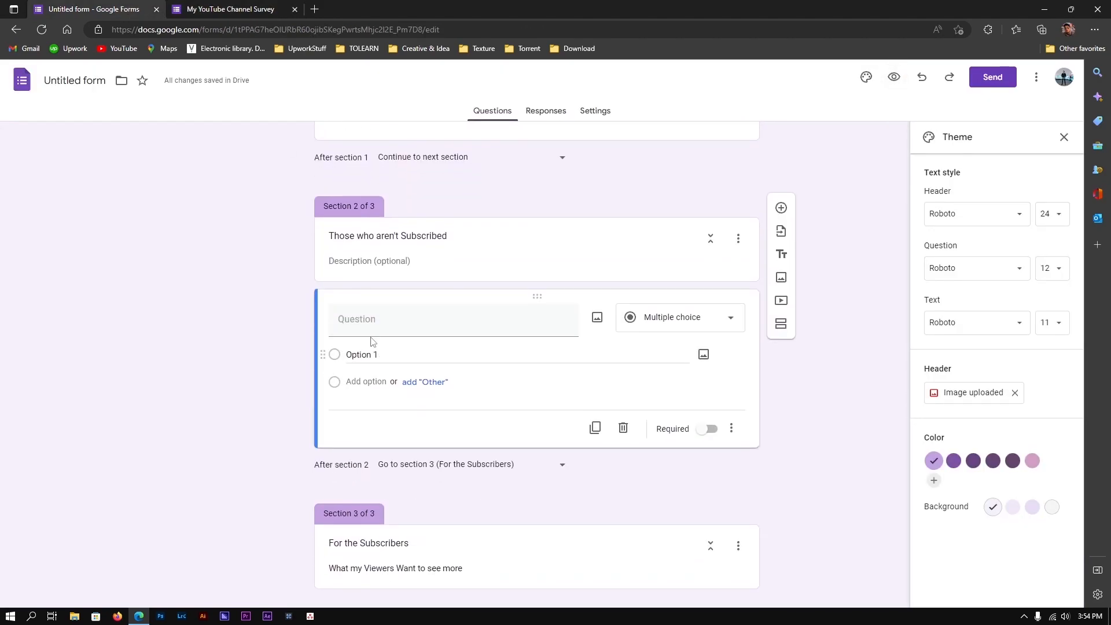
{"action": "left_click", "coordinate": [405, 318]}
{"action": "key", "text": "ctrl+Tab"}
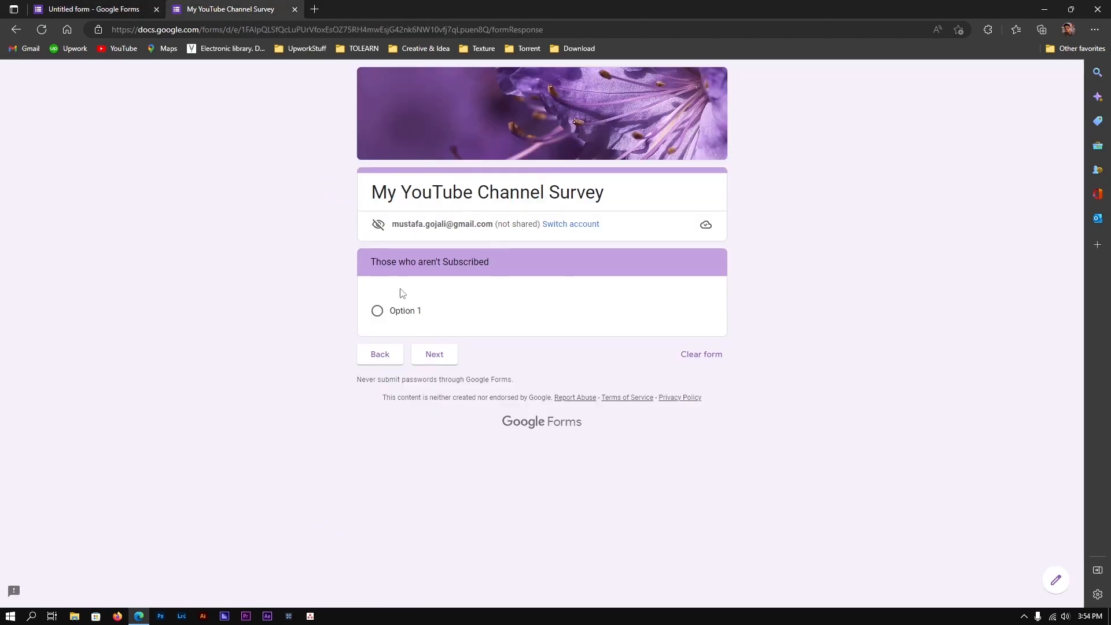
{"action": "left_click", "coordinate": [396, 355]}
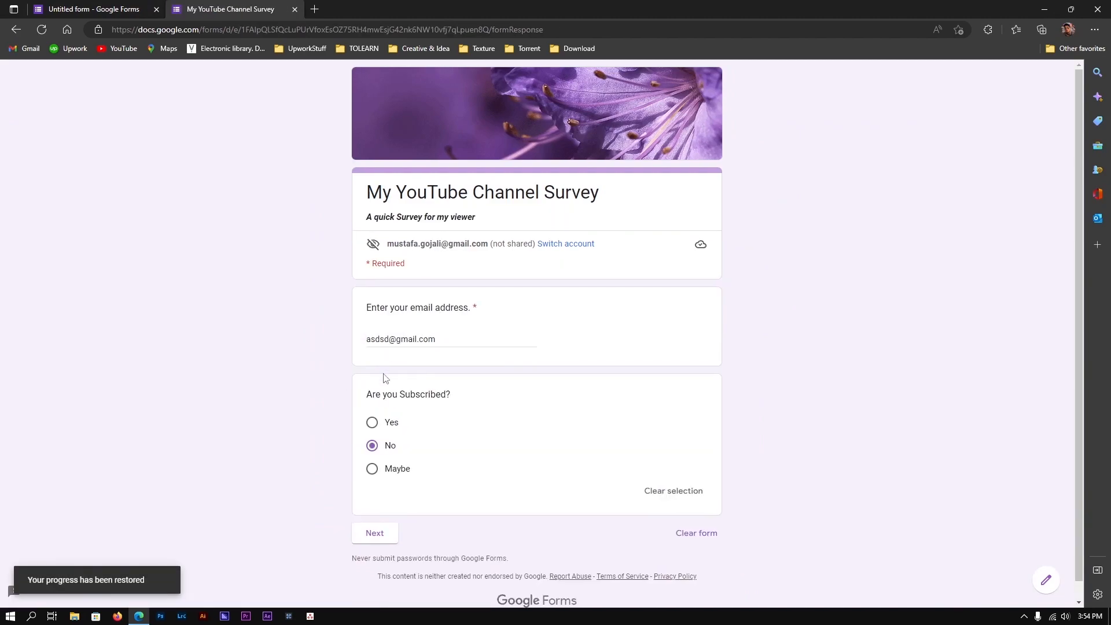
{"action": "left_click", "coordinate": [134, 6]}
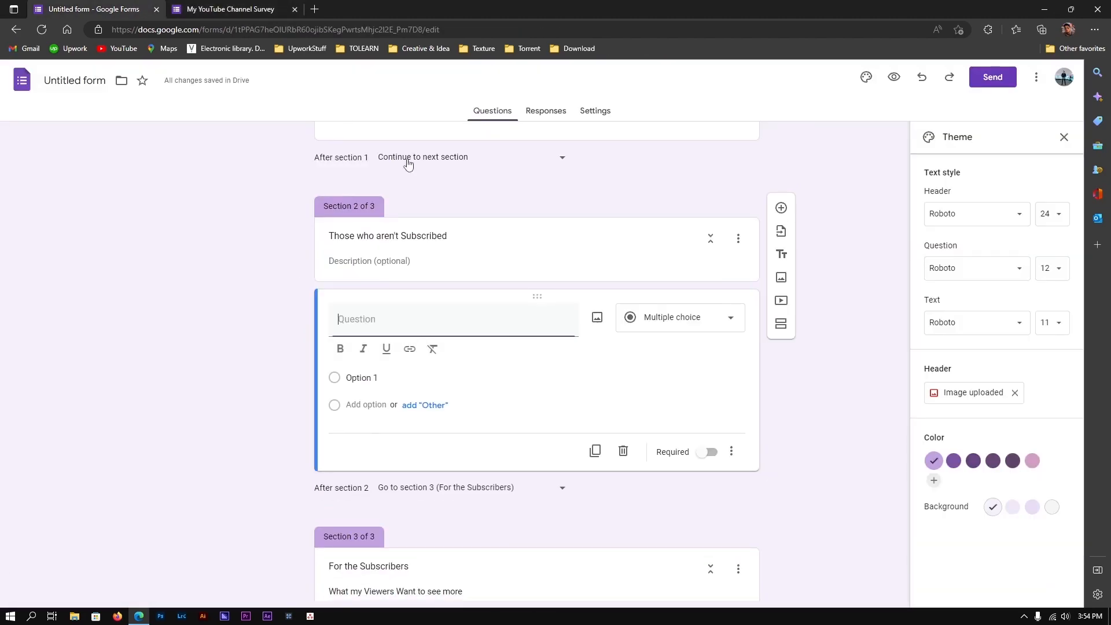
{"action": "scroll", "coordinate": [659, 201], "scroll_direction": "up", "scroll_amount": 4}
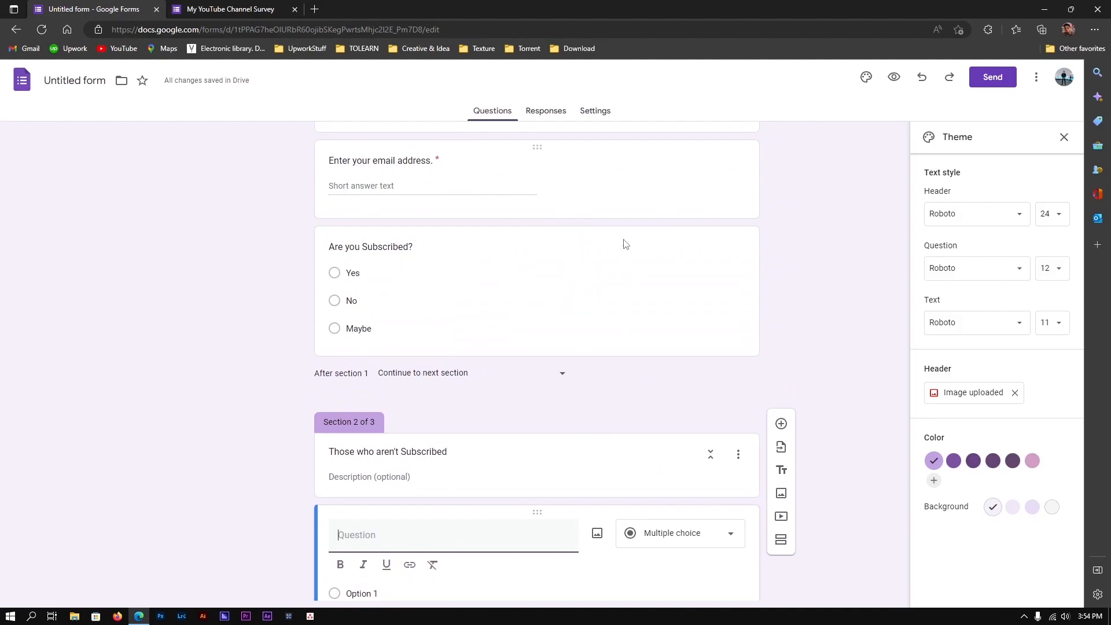
{"action": "scroll", "coordinate": [617, 372], "scroll_direction": "up", "scroll_amount": 4}
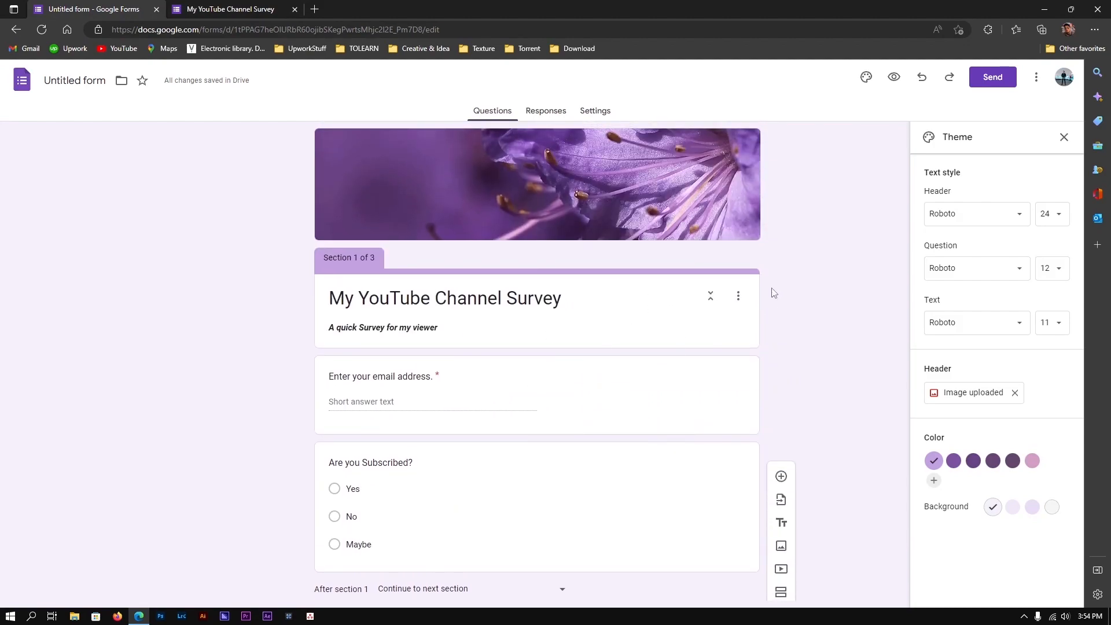
Copy the shortened form link from Send's Link tab, close the dialog, and view the 0 responses
{"action": "left_click", "coordinate": [992, 77]}
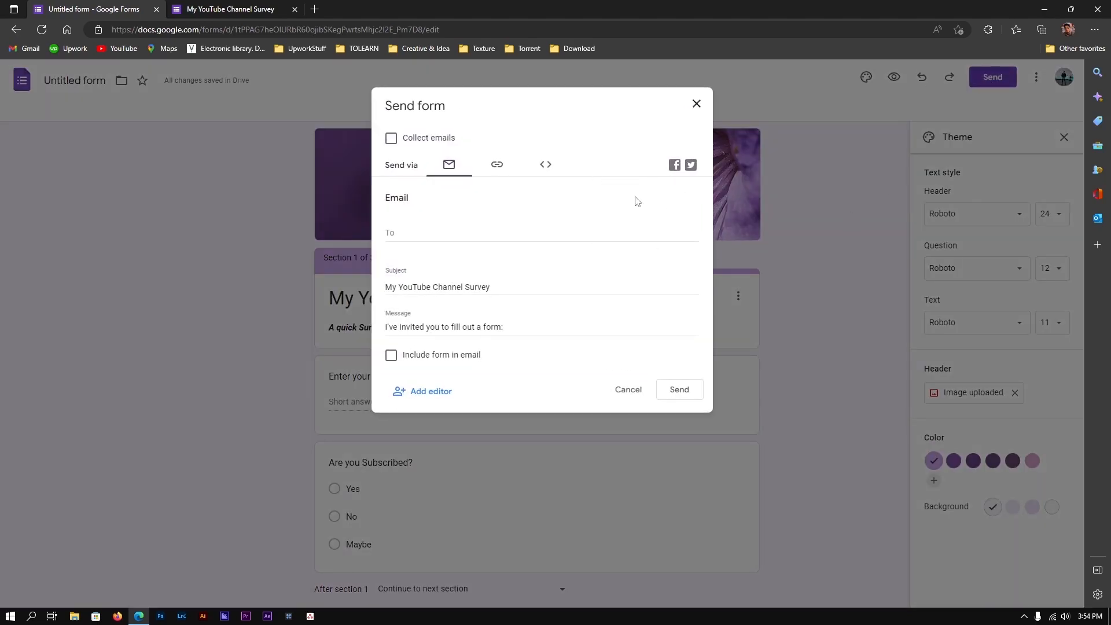
{"action": "left_click", "coordinate": [497, 164]}
{"action": "left_click", "coordinate": [518, 223]}
{"action": "left_click", "coordinate": [412, 240]}
{"action": "left_click", "coordinate": [497, 221]}
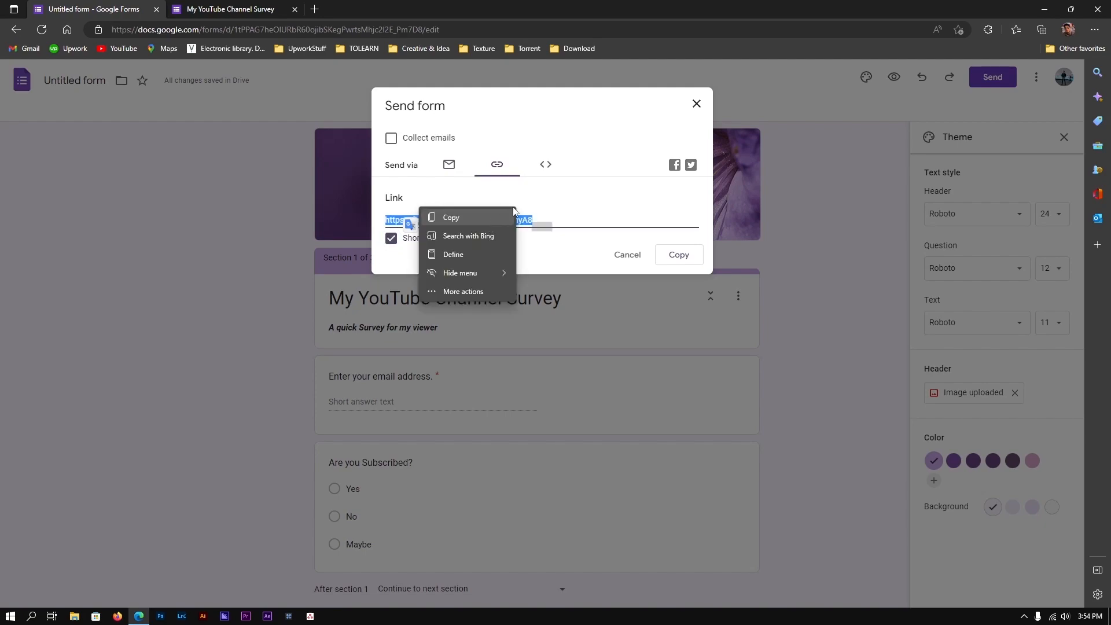
{"action": "left_click", "coordinate": [683, 260]}
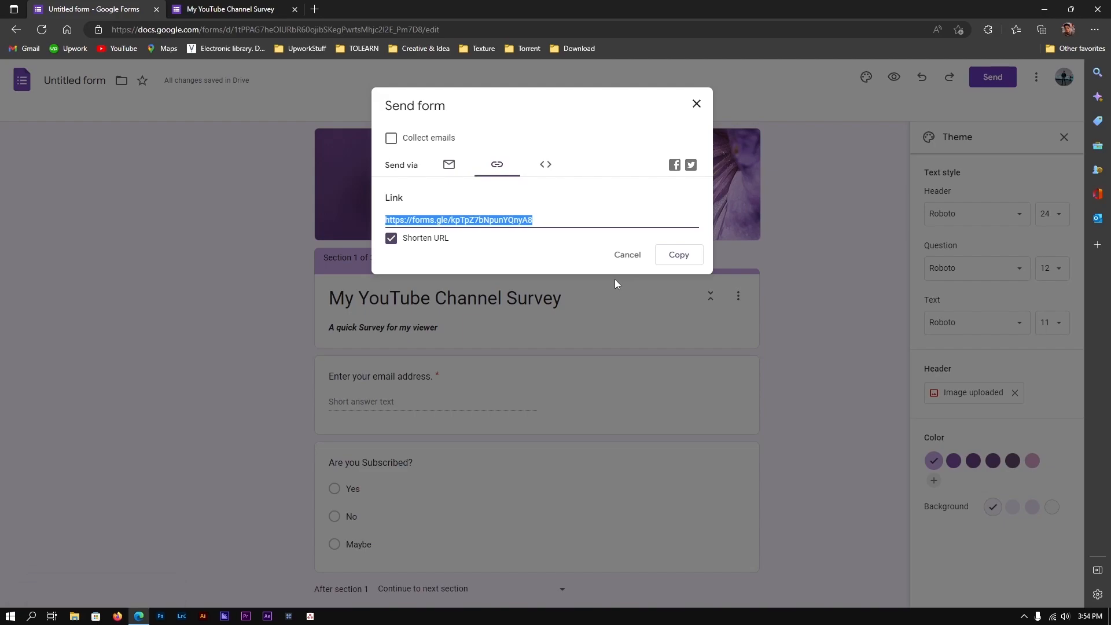
{"action": "left_click", "coordinate": [626, 255]}
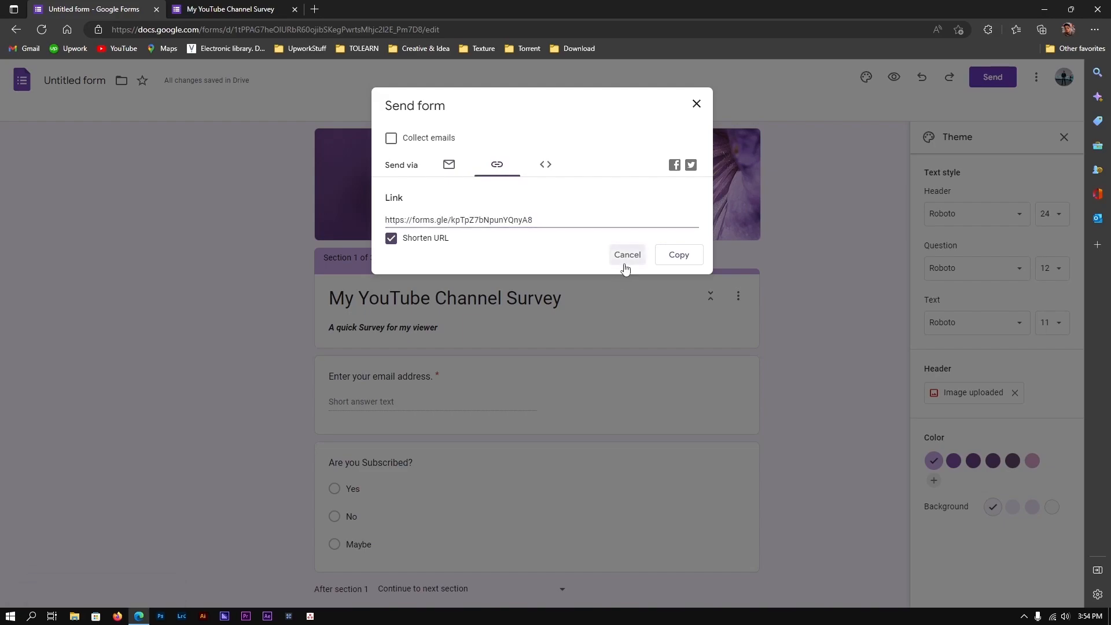
{"action": "left_click", "coordinate": [546, 110]}
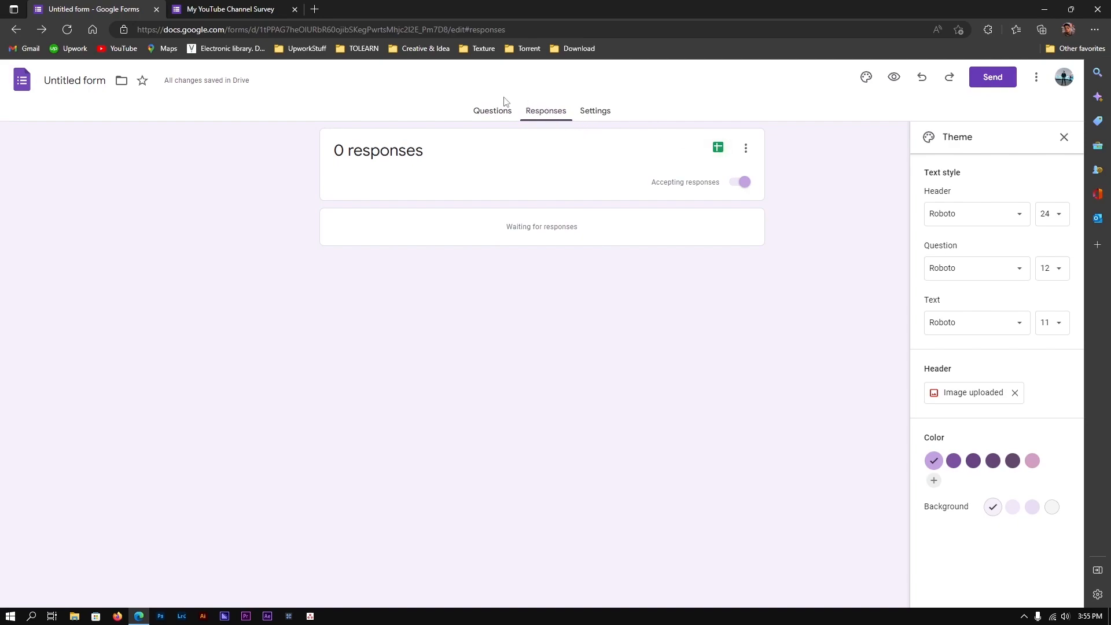
{"action": "left_click", "coordinate": [497, 110]}
{"action": "left_click", "coordinate": [544, 111]}
{"action": "left_click", "coordinate": [481, 111]}
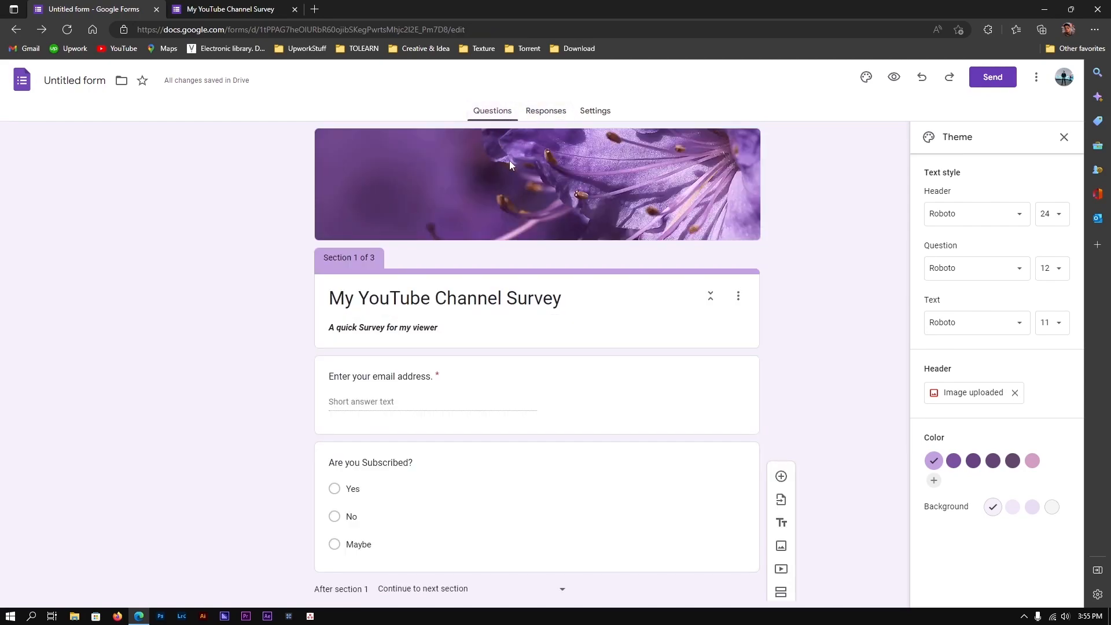
{"action": "left_click", "coordinate": [560, 118]}
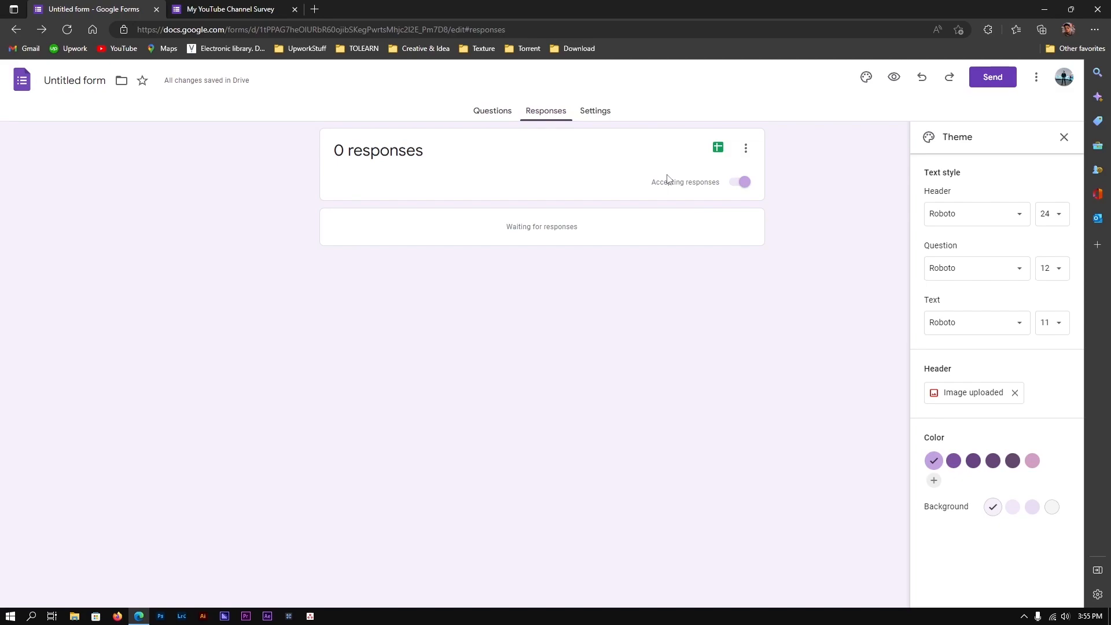
{"action": "left_click", "coordinate": [491, 112]}
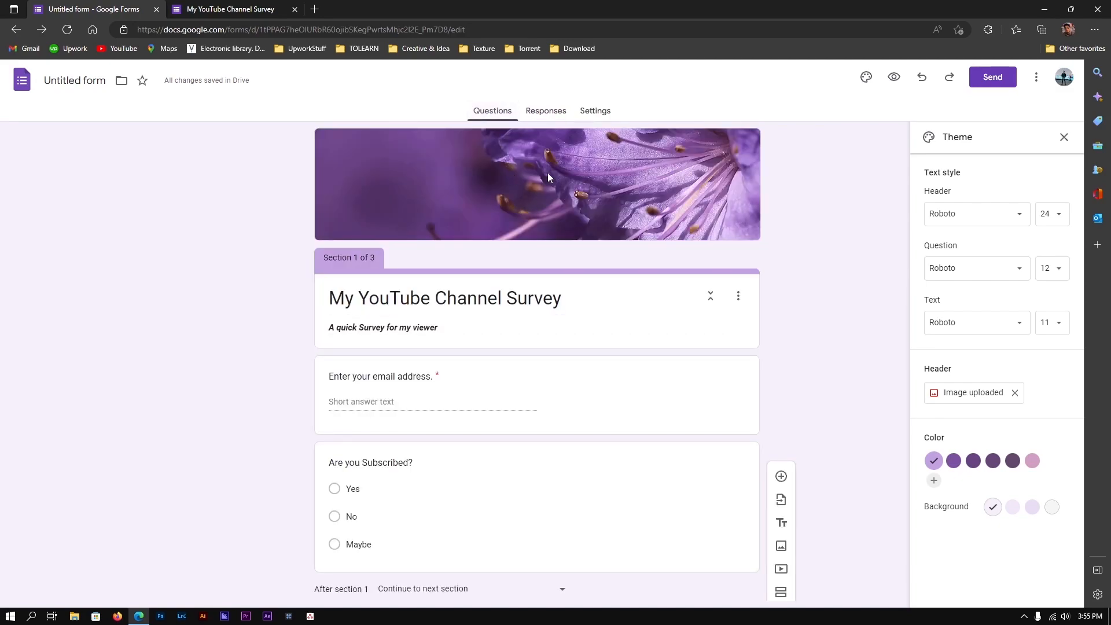
{"action": "left_click", "coordinate": [563, 113]}
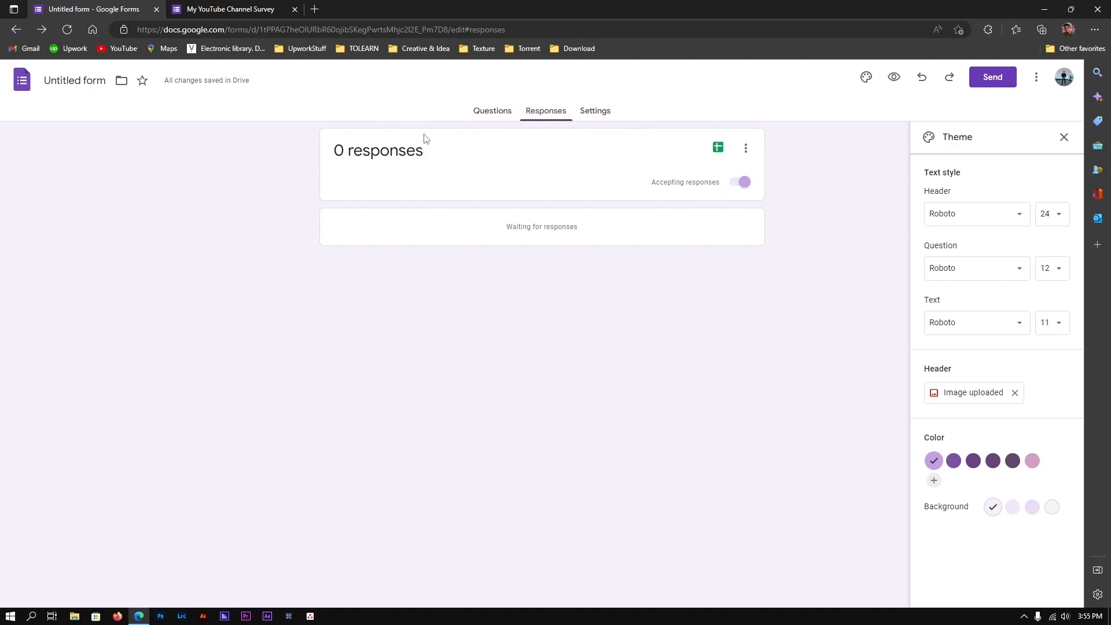
{"action": "left_click", "coordinate": [730, 182]}
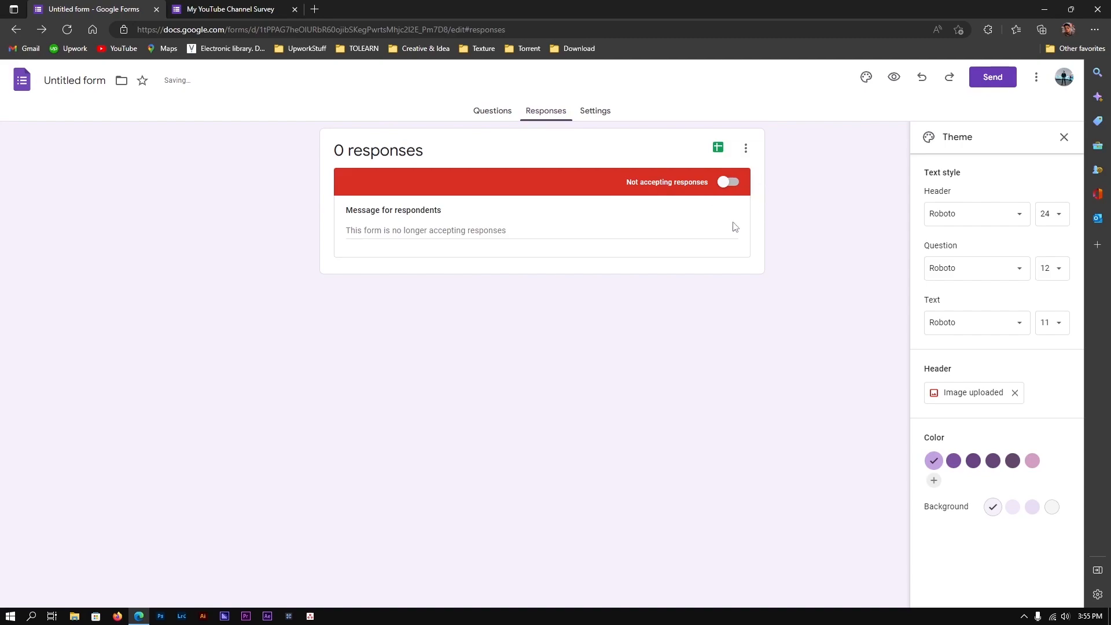
{"action": "left_click", "coordinate": [730, 182]}
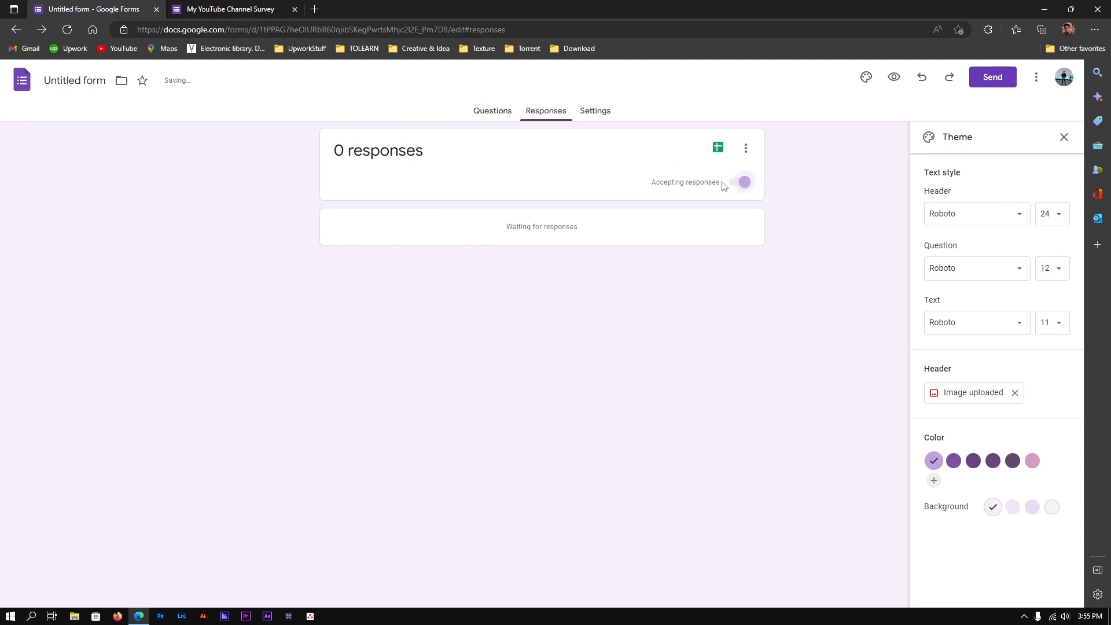
{"action": "left_click", "coordinate": [492, 111]}
Expand the Responses and Presentation groups on the Settings tab to review their default options
{"action": "left_click", "coordinate": [595, 114]}
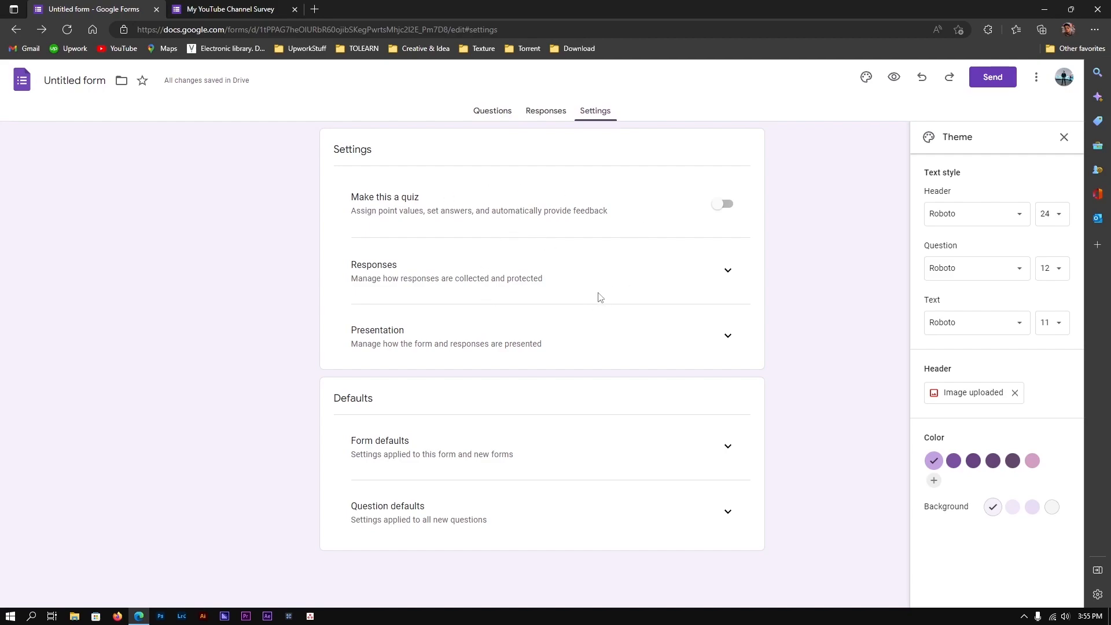
{"action": "left_click", "coordinate": [732, 276]}
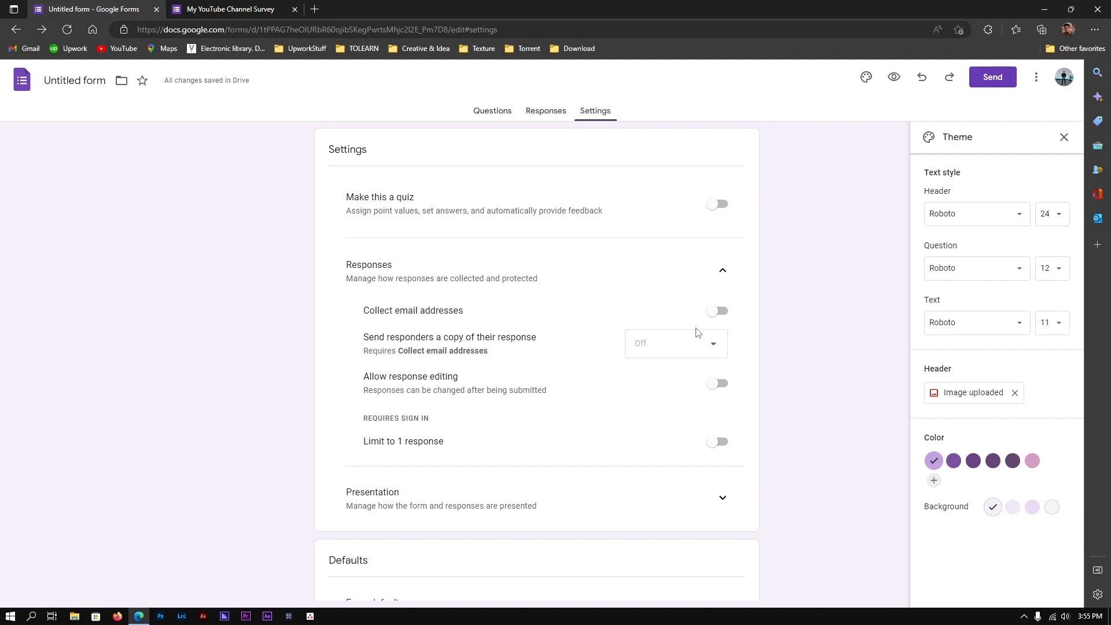
{"action": "scroll", "coordinate": [600, 344], "scroll_direction": "down", "scroll_amount": 1}
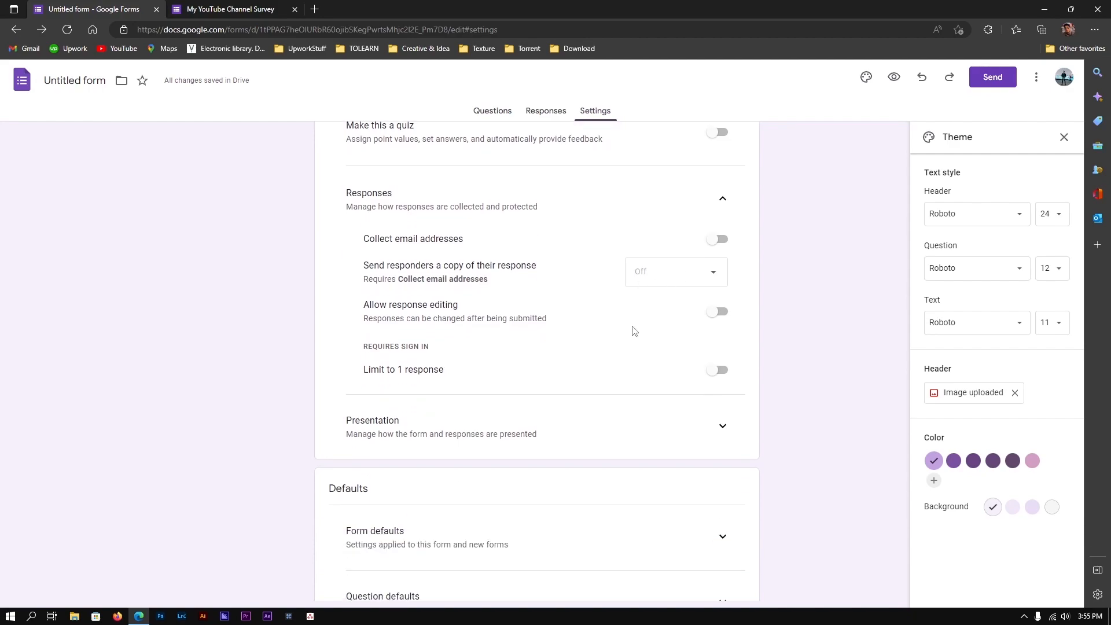
{"action": "left_click", "coordinate": [719, 429]}
{"action": "scroll", "coordinate": [680, 392], "scroll_direction": "down", "scroll_amount": 4}
{"action": "scroll", "coordinate": [543, 283], "scroll_direction": "up", "scroll_amount": 6}
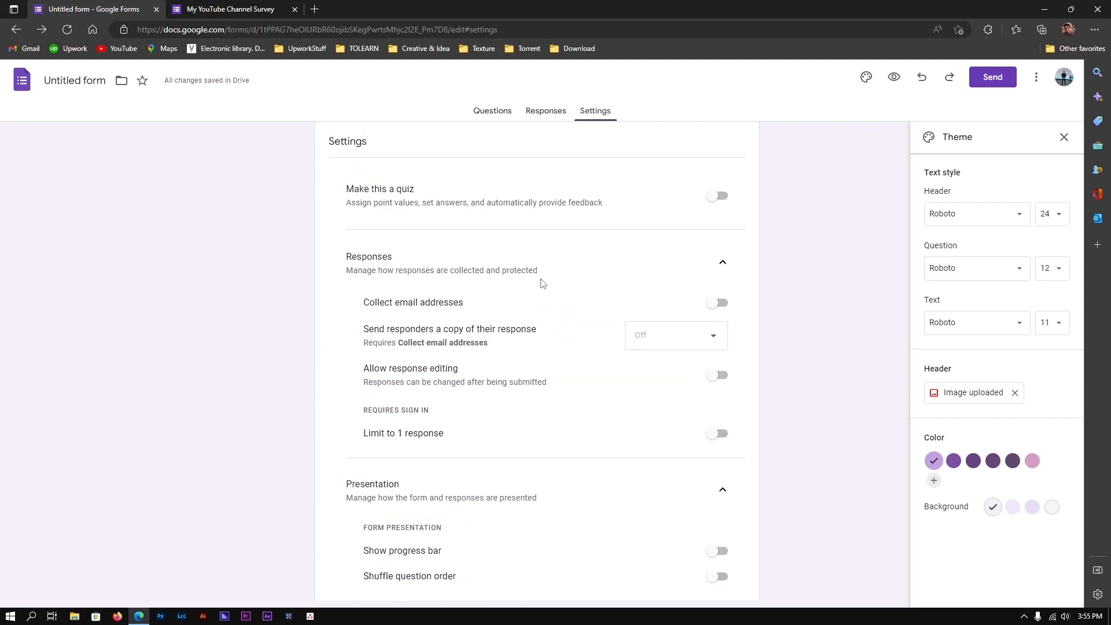
{"action": "scroll", "coordinate": [543, 283], "scroll_direction": "up", "scroll_amount": 1}
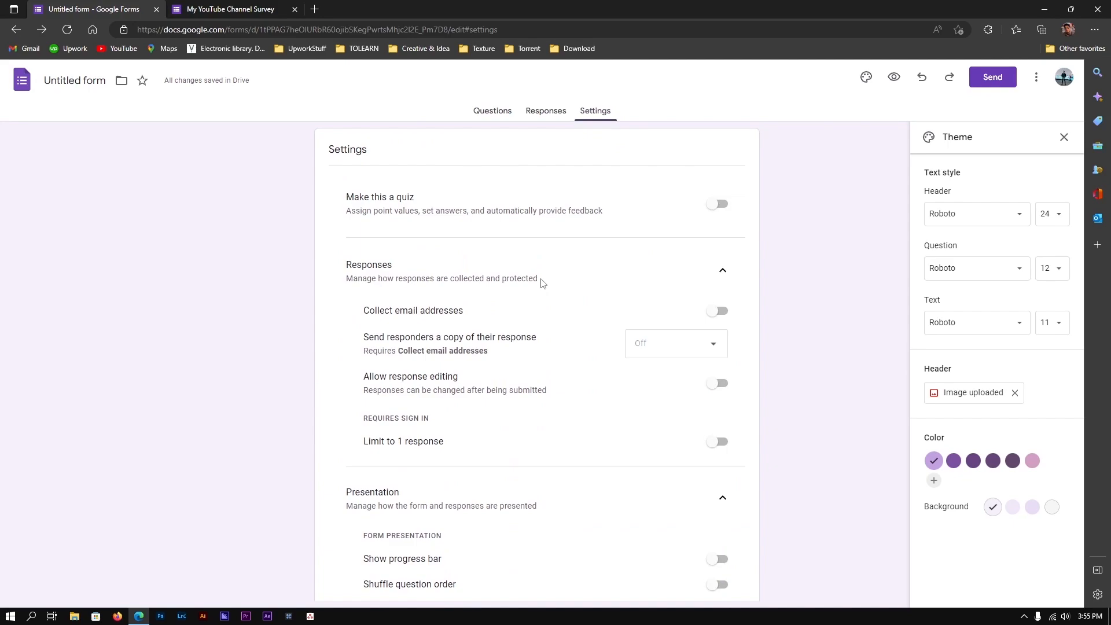
Go back to the Questions tab showing Section 1 of 3 of the purple-headed survey
{"action": "left_click", "coordinate": [483, 114]}
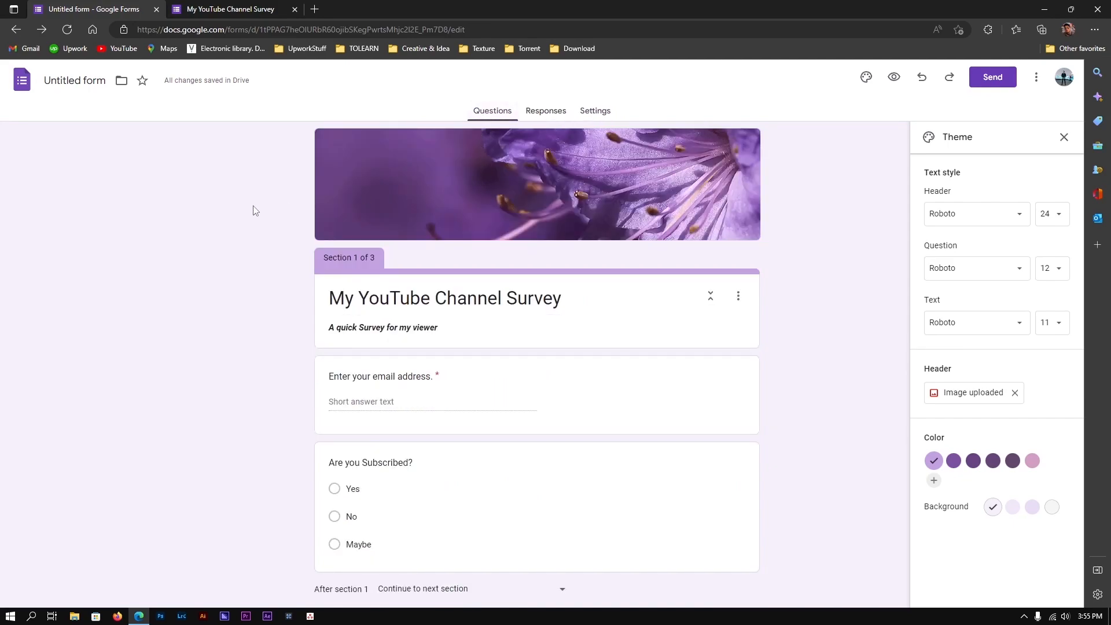